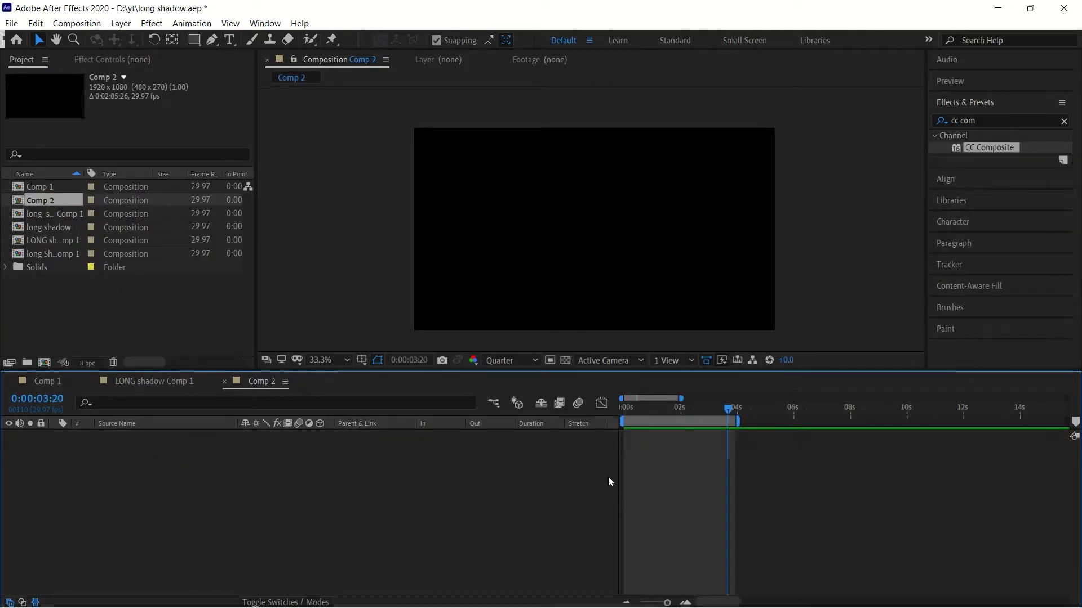
Step: Hide the In/Out columns and add a full-frame 1920×1080 Royal Blue solid to Comp 2
left_click(35, 602)
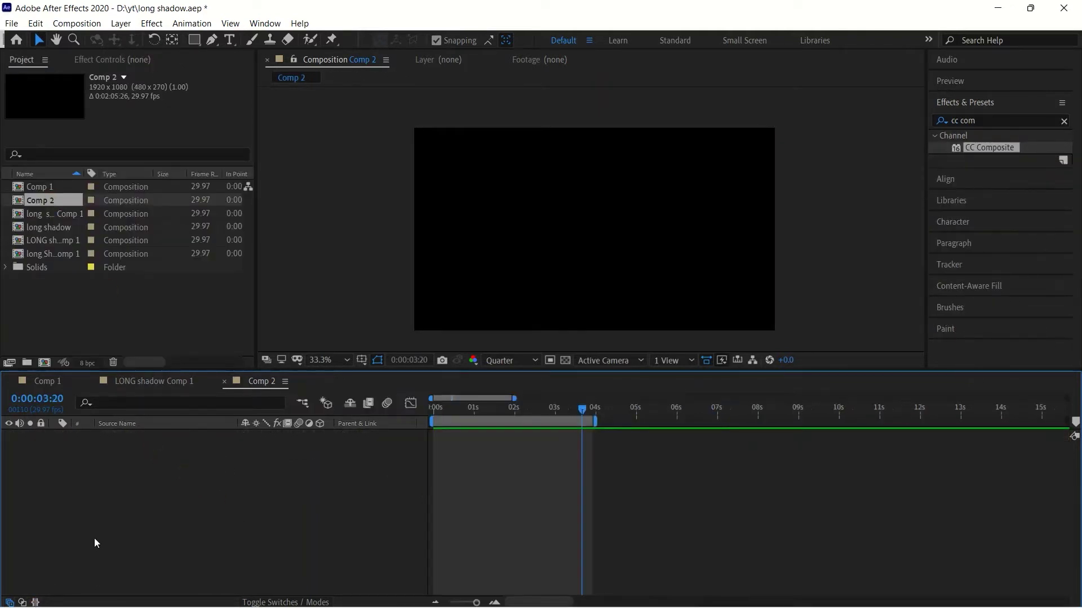
right_click(125, 493)
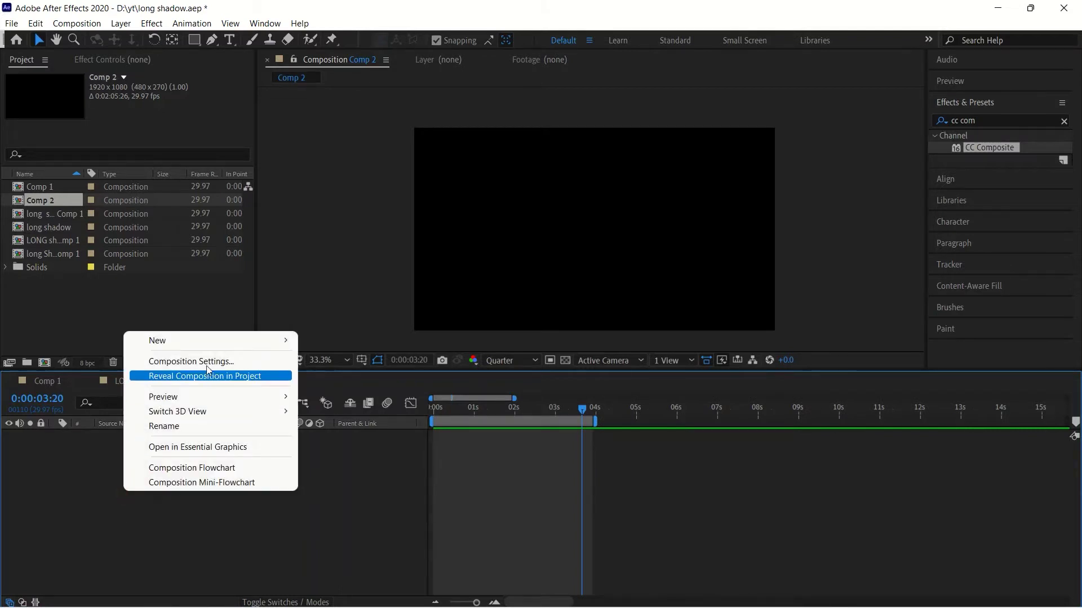
left_click(207, 343)
left_click(364, 376)
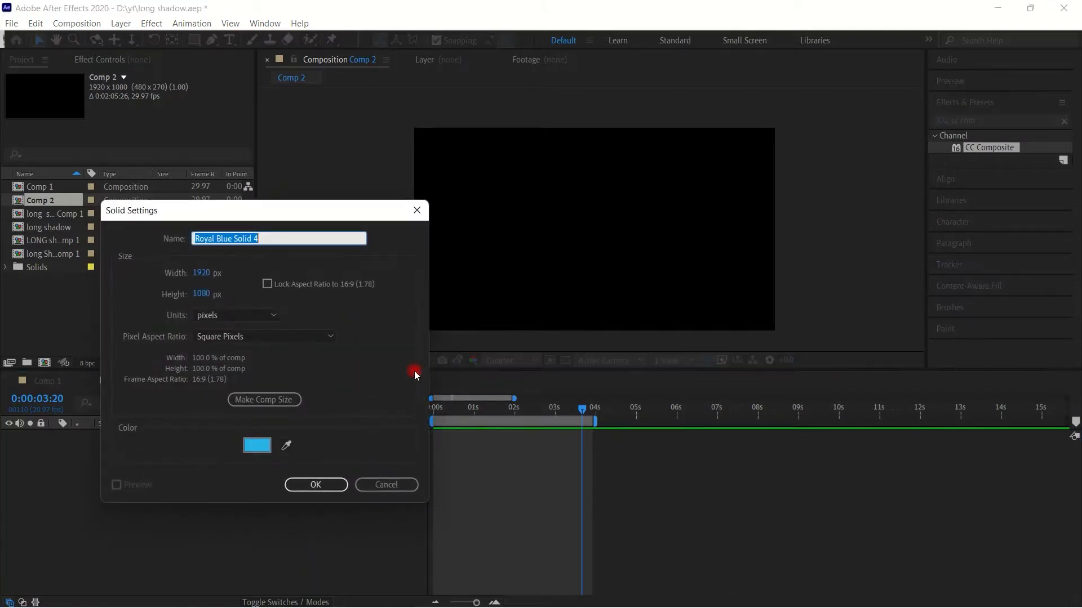
left_click(310, 486)
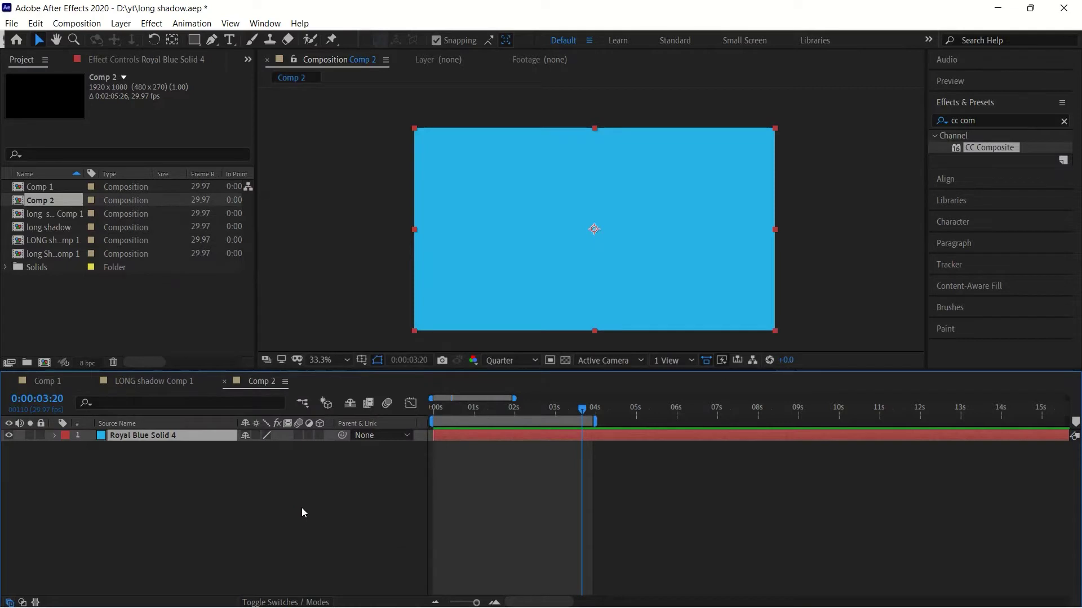
left_click(272, 508)
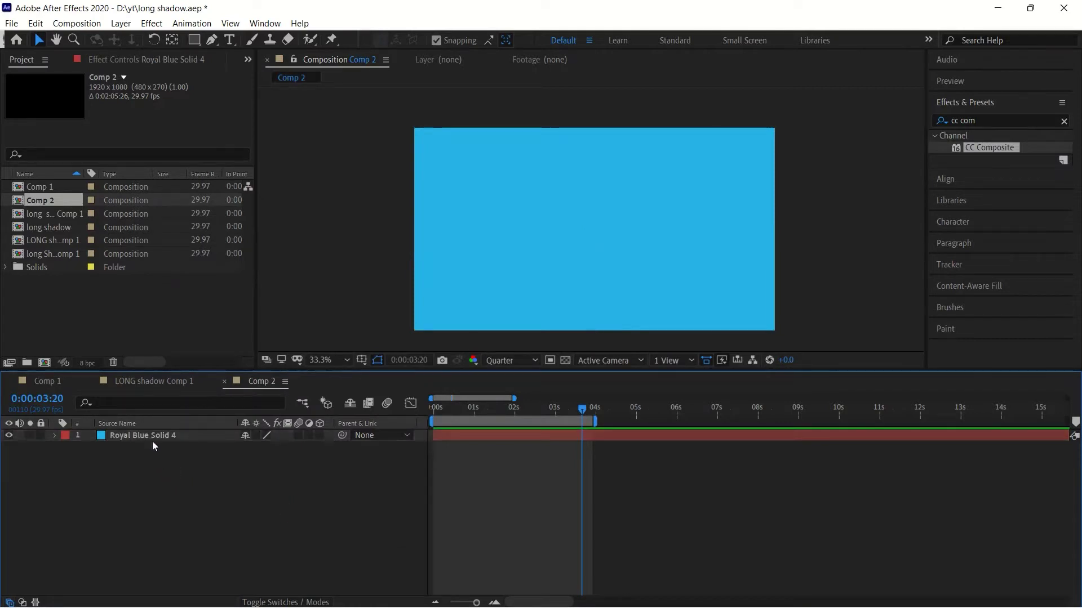
Step: Type a two-line text layer reading 'LONG' and 'SHADOW' over the blue solid
left_click(229, 39)
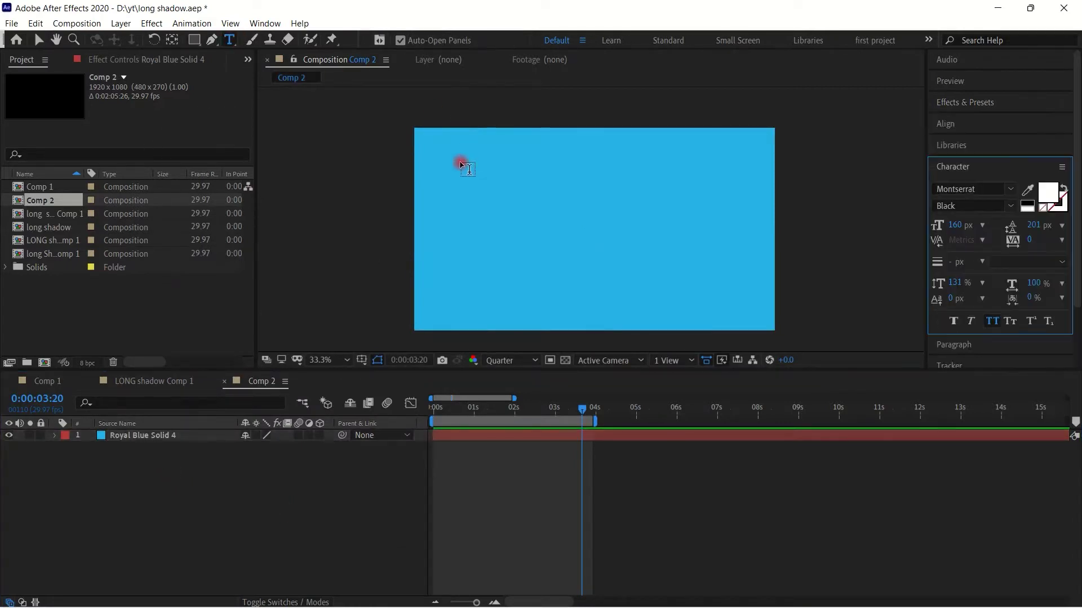
left_click(475, 210)
type("lon")
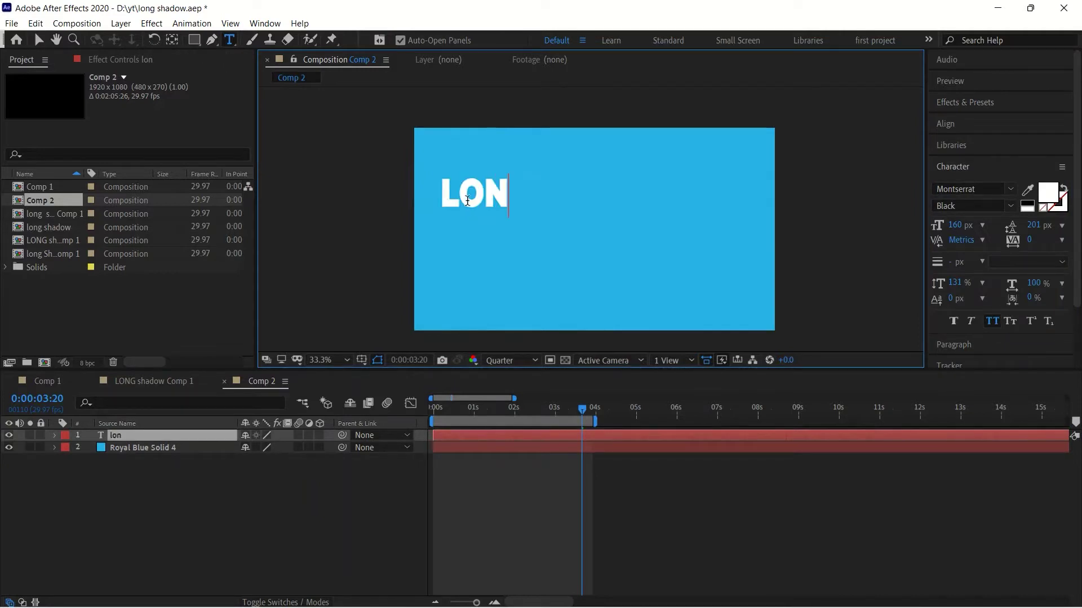
type("g")
key("Return")
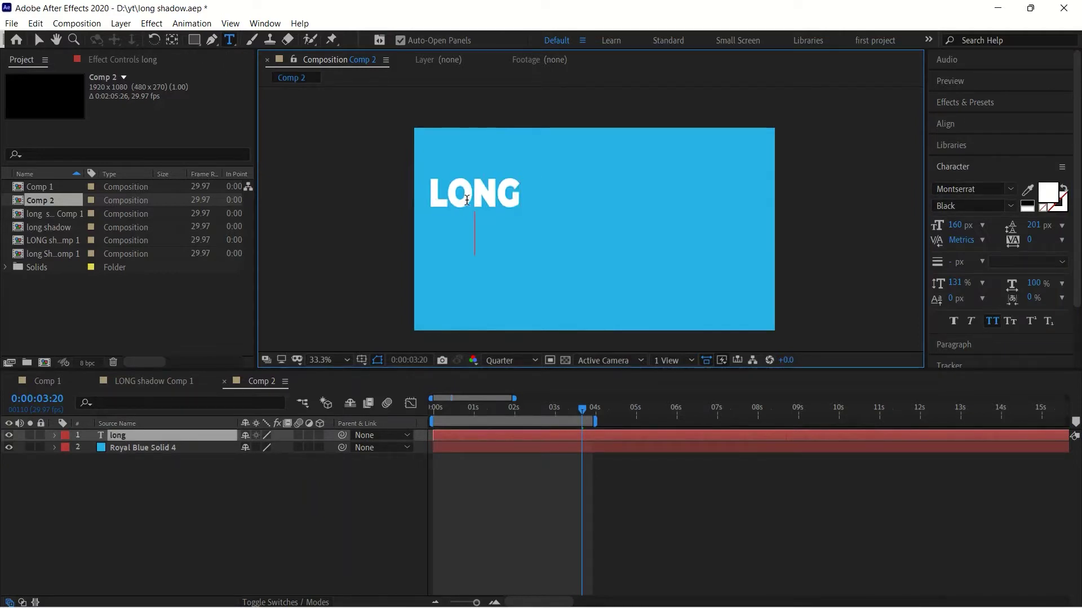
type("sh")
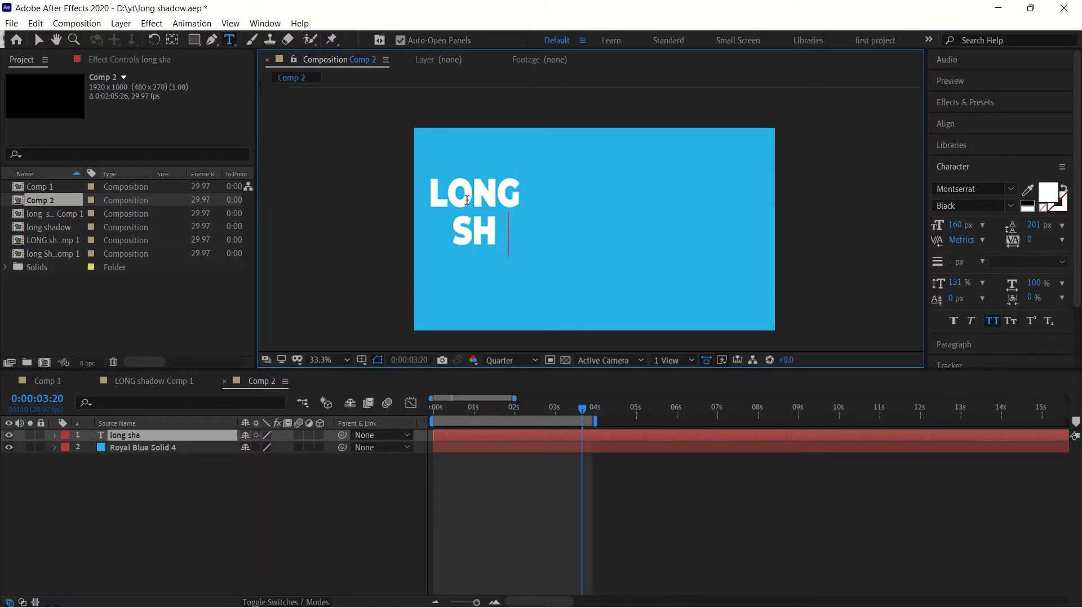
type("adow")
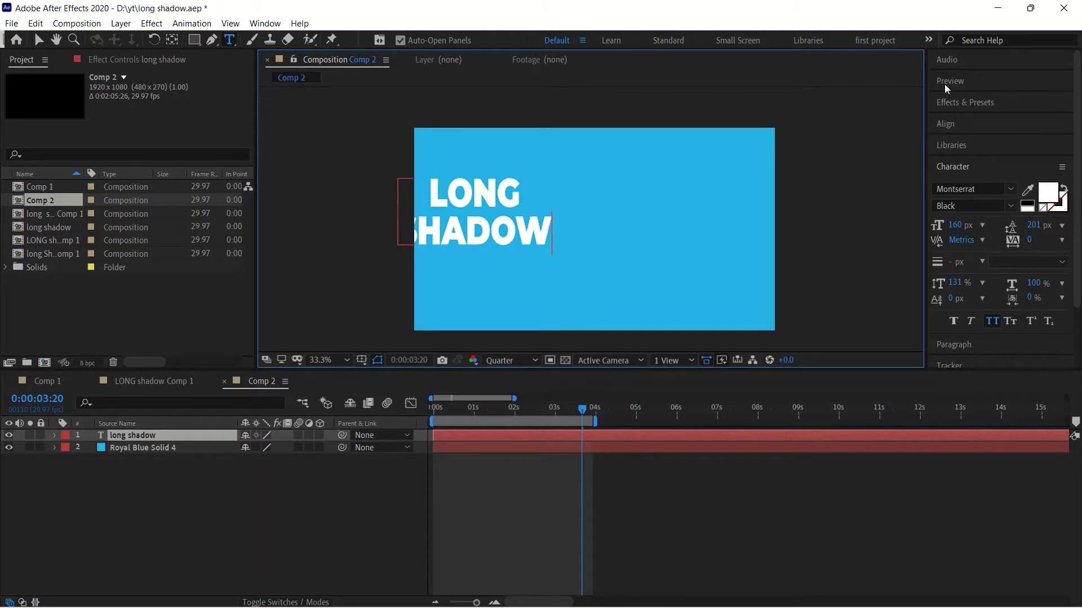
Step: Centre the LONG SHADOW text horizontally and vertically in the composition, then select its layer
left_click(946, 124)
left_click(965, 159)
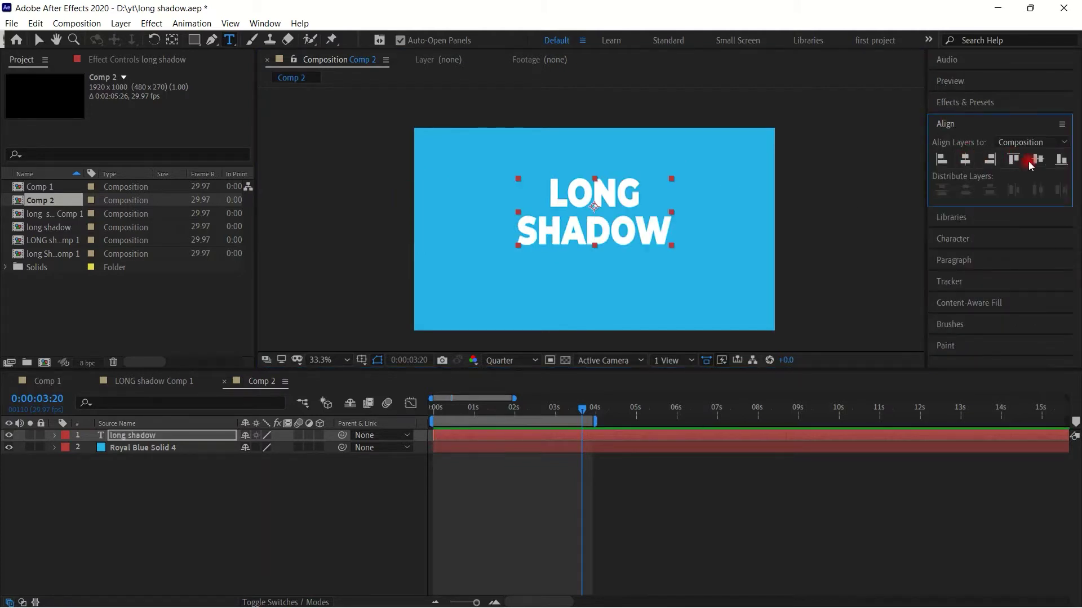
left_click(1038, 162)
left_click(39, 39)
left_click(128, 435)
Step: Pre-compose the text layer into 'long shadow Comp 1', return to Comp 2 and search effects for 'cc com'
right_click(128, 435)
left_click(192, 361)
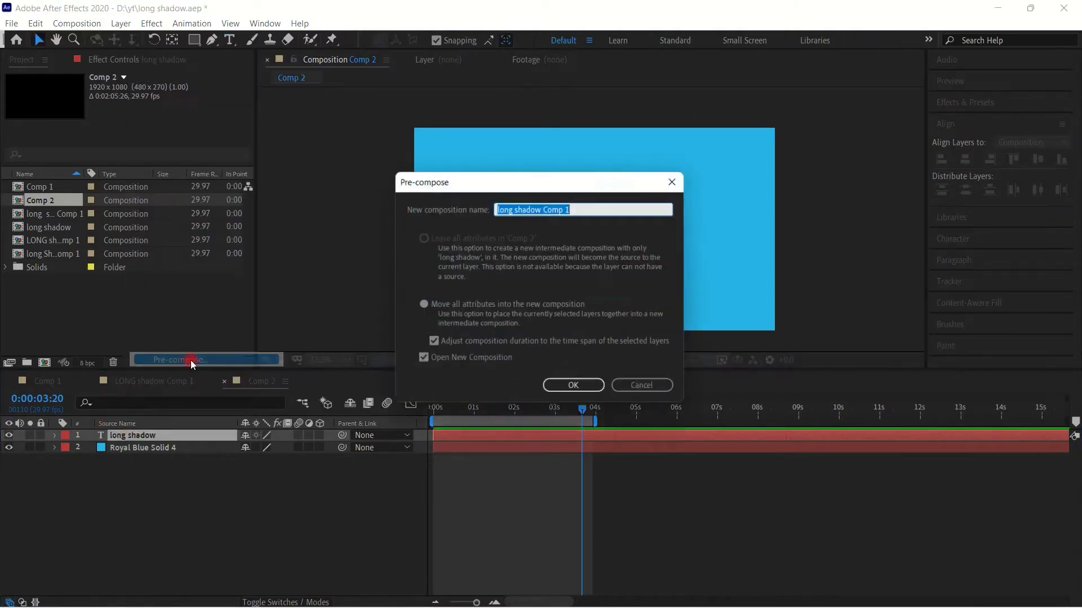
left_click(570, 382)
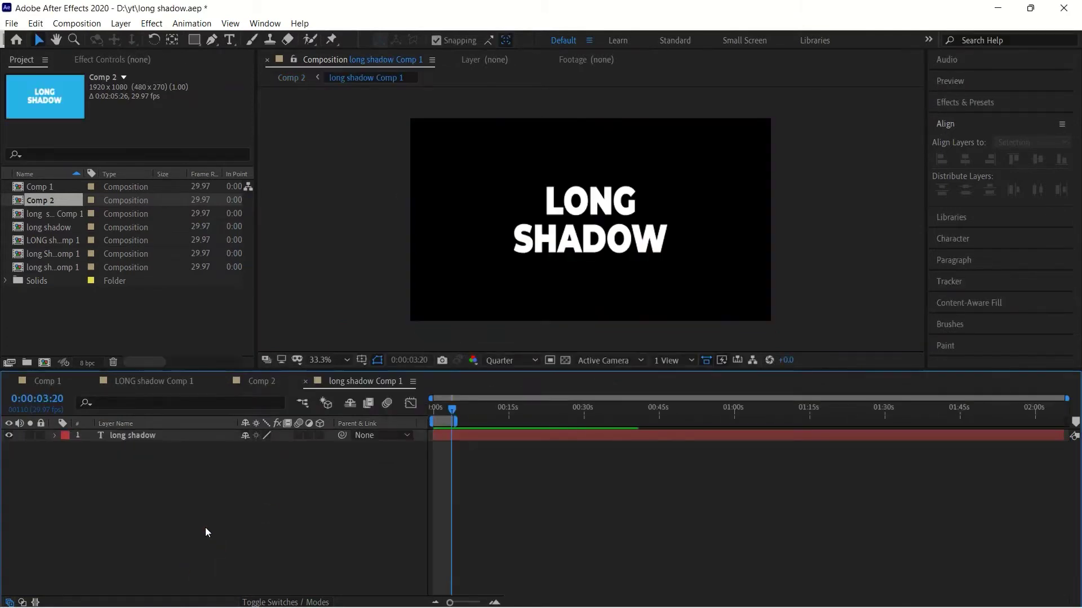
left_click(265, 381)
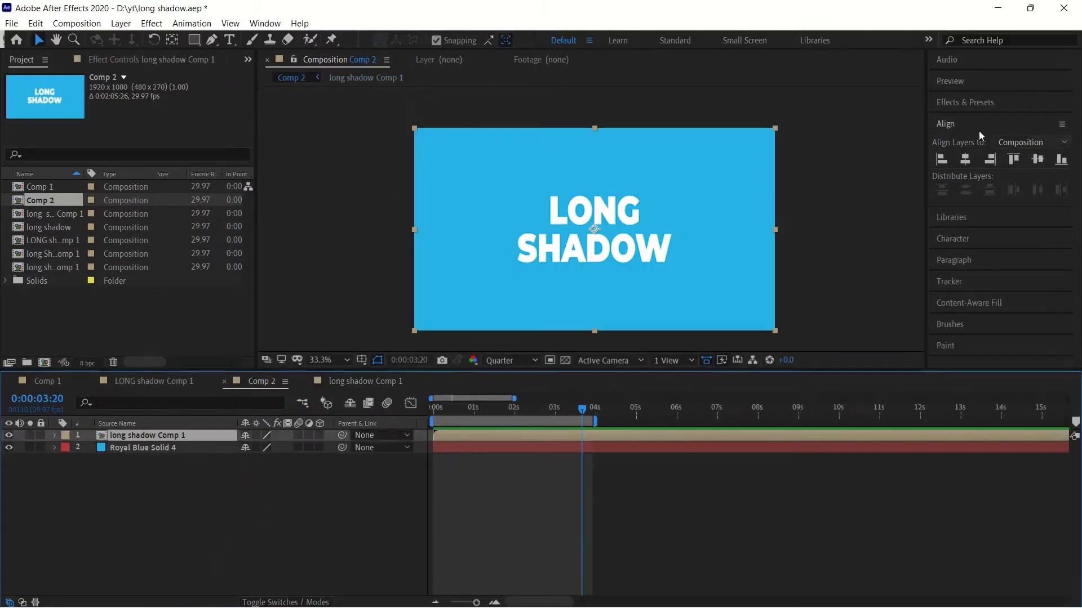
left_click(958, 102)
type("cc com")
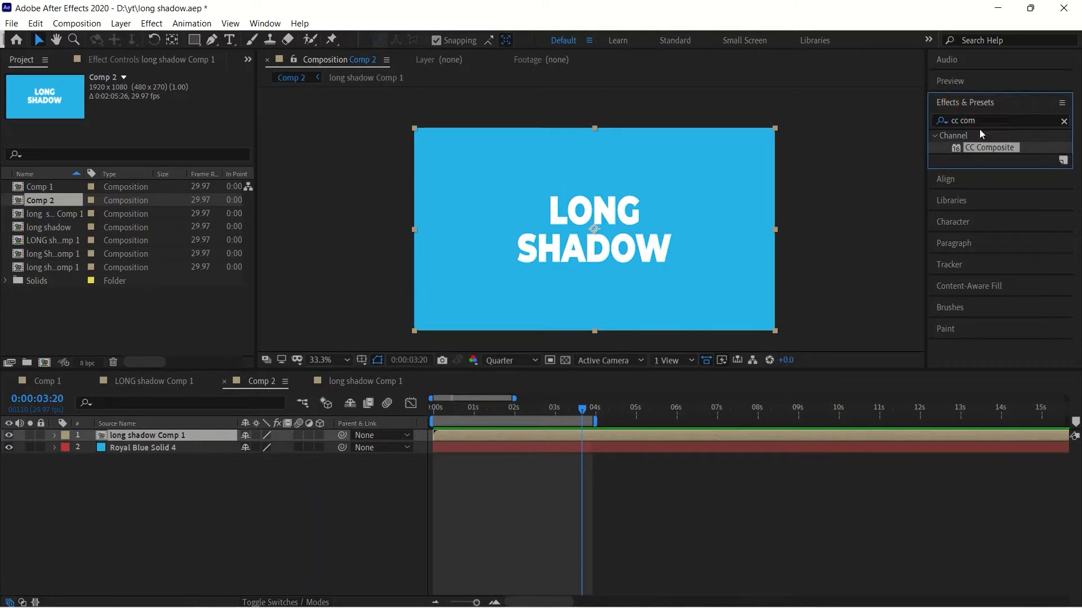
Step: Apply CC Radial Blur to the text precomp and set its type to Straight Zoom
left_click(1065, 121)
left_click(1043, 122)
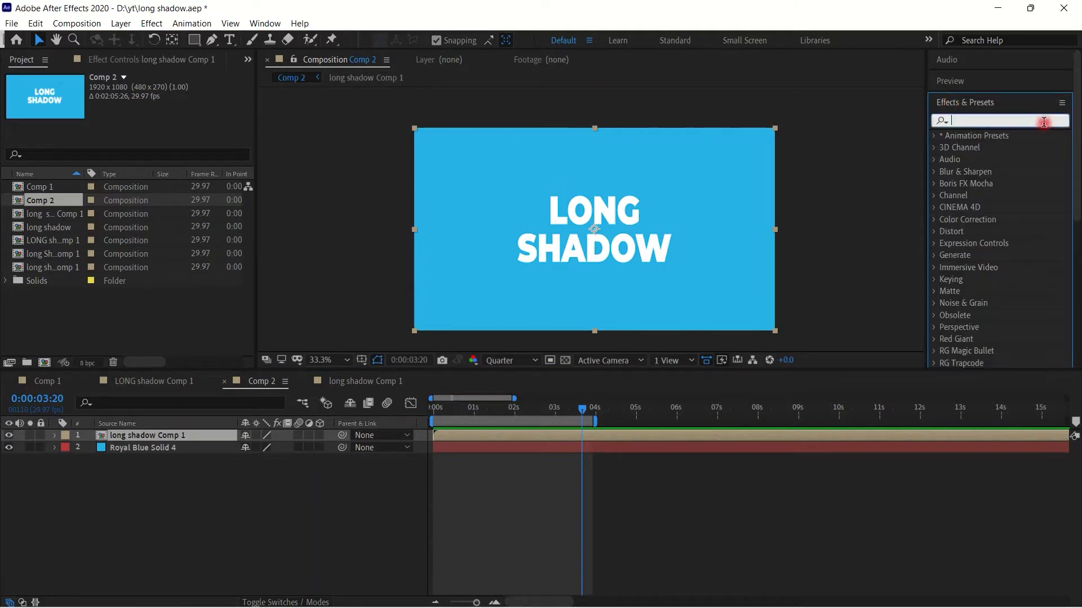
type("cc ")
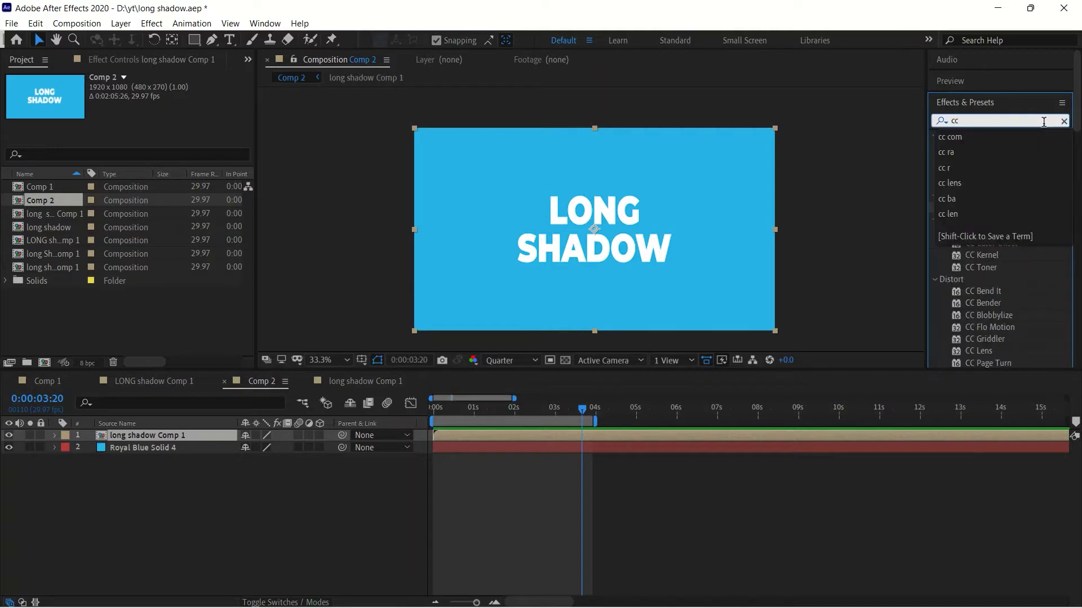
type("ra")
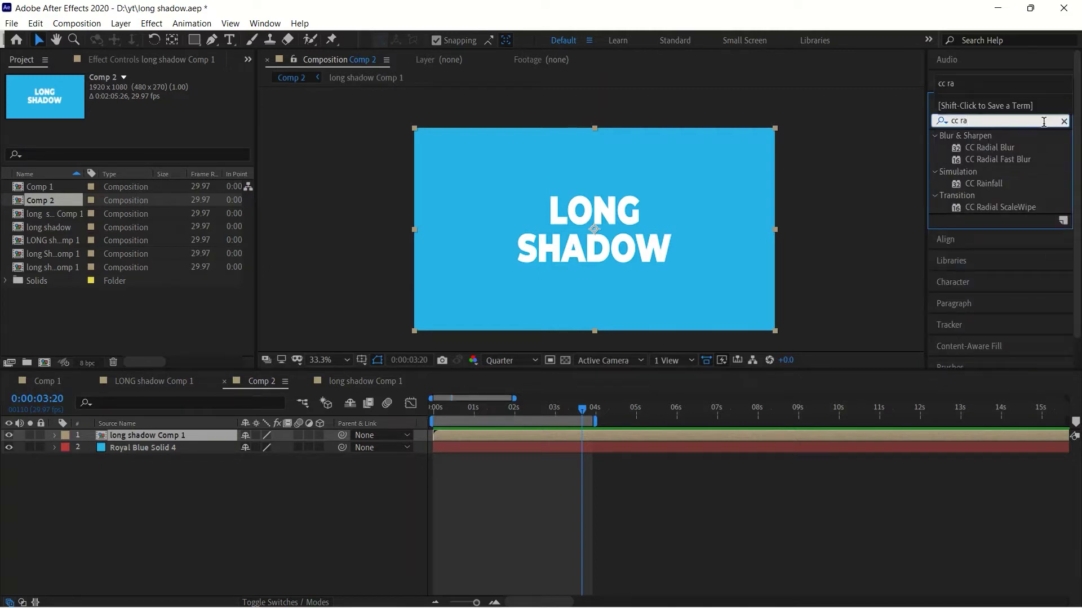
type("d")
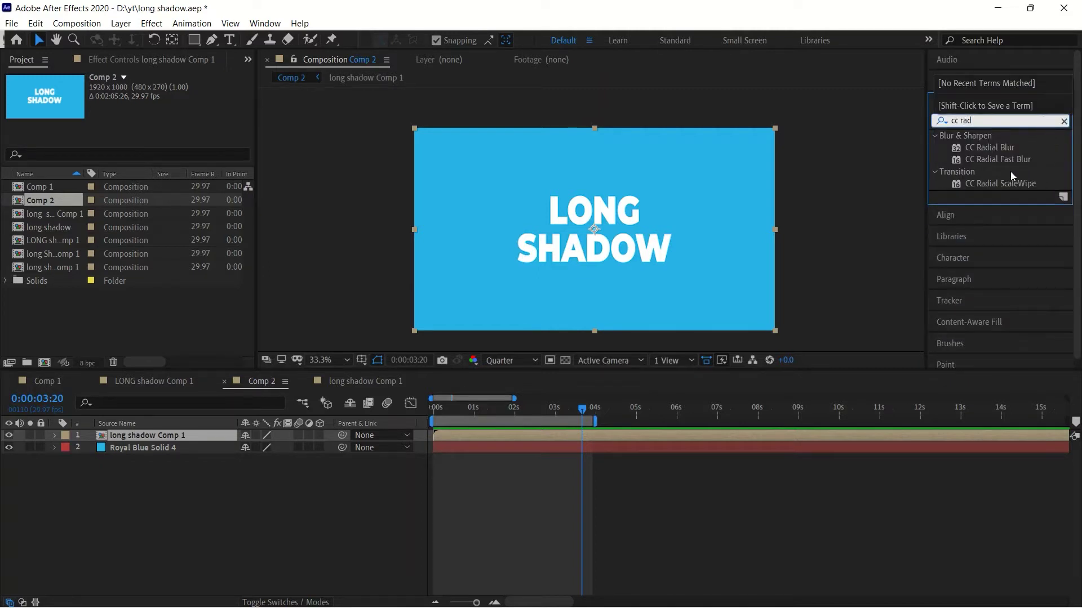
left_click_drag(1002, 149, 163, 435)
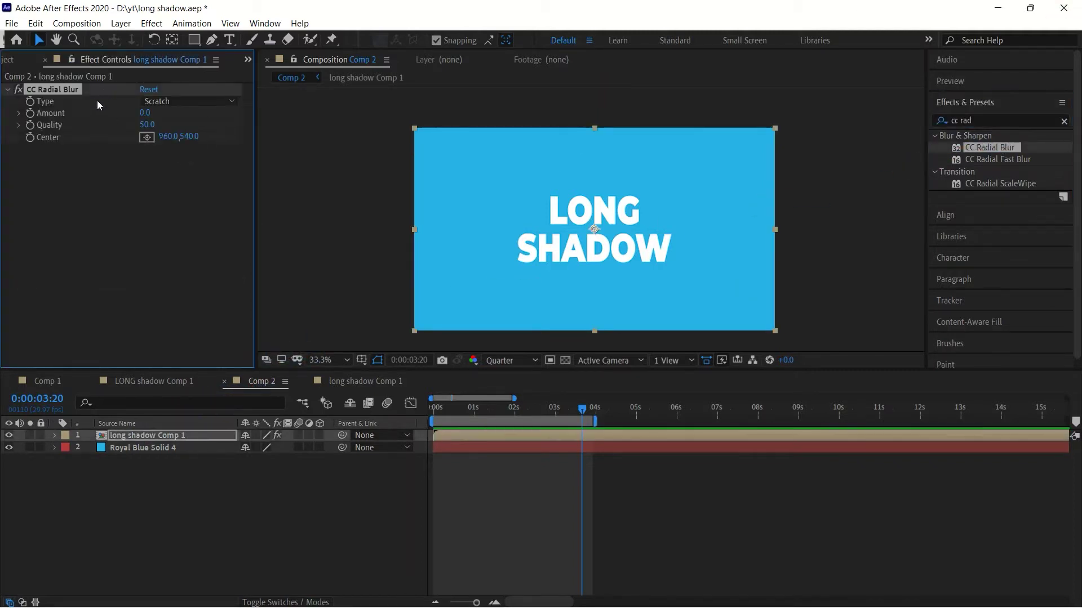
left_click(186, 105)
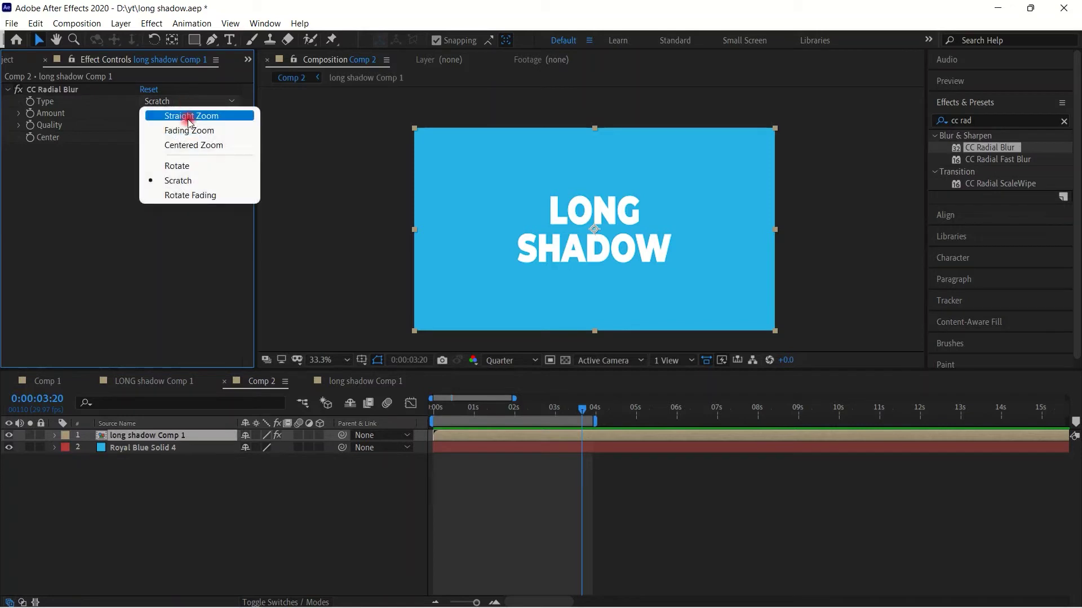
left_click(183, 113)
Step: Move the blur centre to -795, -432, with Amount 49 and Quality about 53
left_click_drag(144, 116, 154, 116)
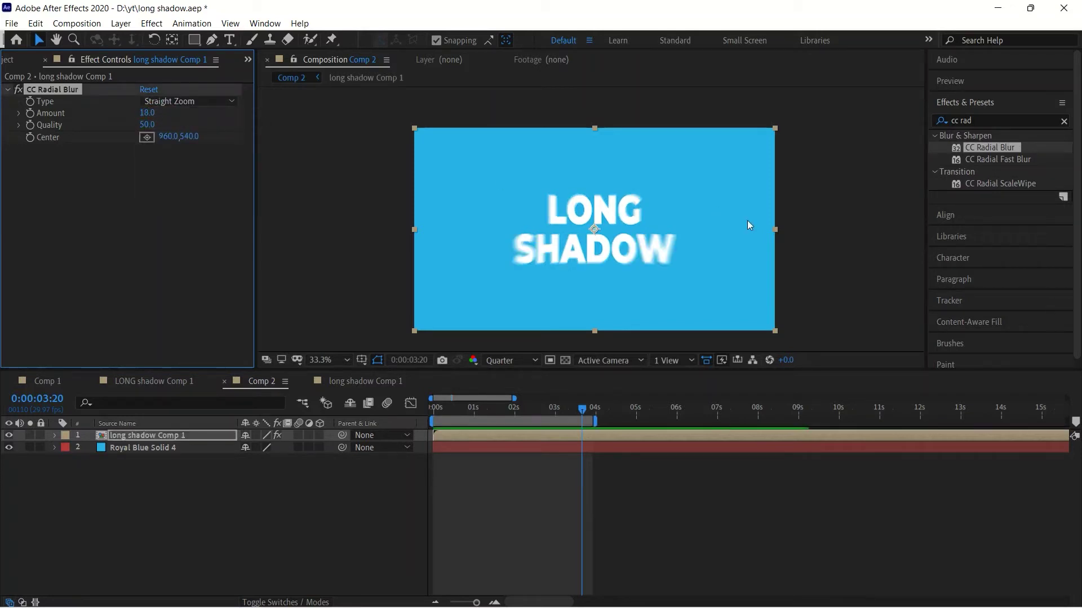
left_click_drag(595, 231, 361, 105)
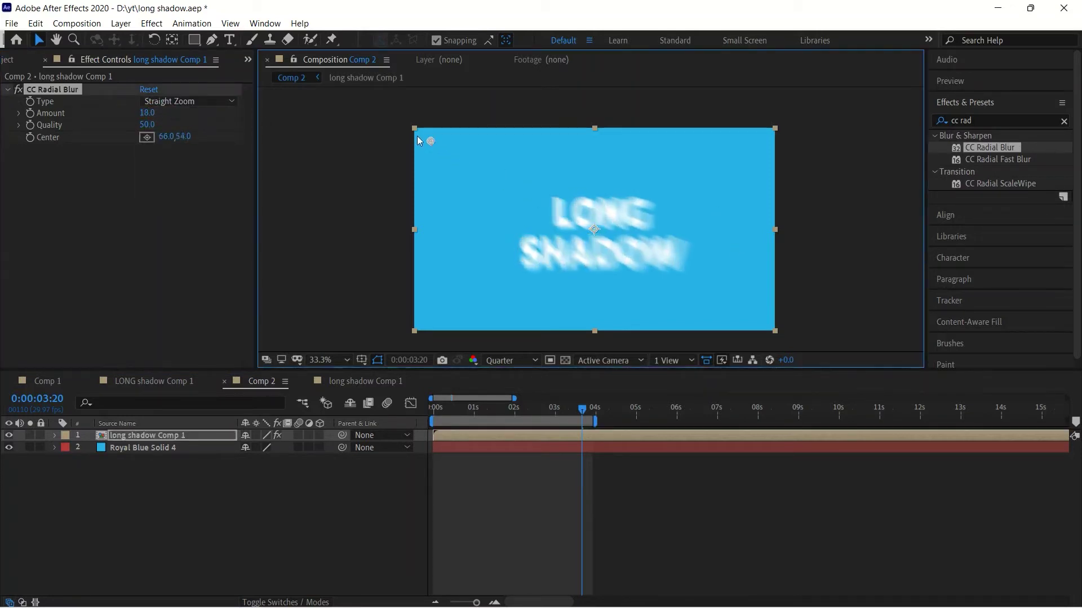
mouse_move(357, 102)
left_mouse_down()
mouse_move(310, 66)
mouse_move(266, 53)
left_mouse_up()
left_click_drag(146, 113, 169, 116)
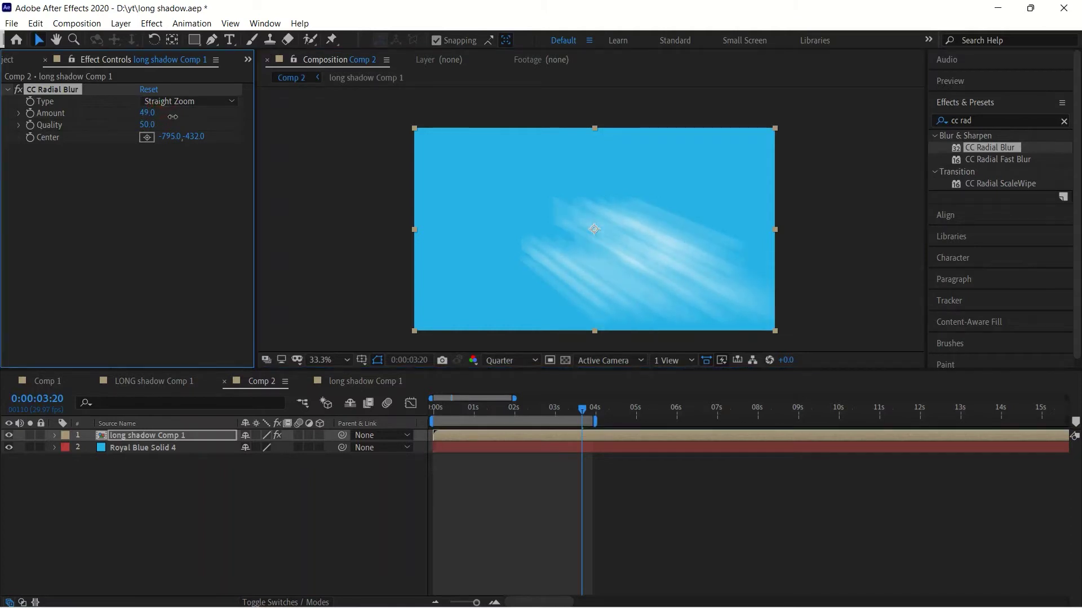
left_click_drag(147, 125, 156, 121)
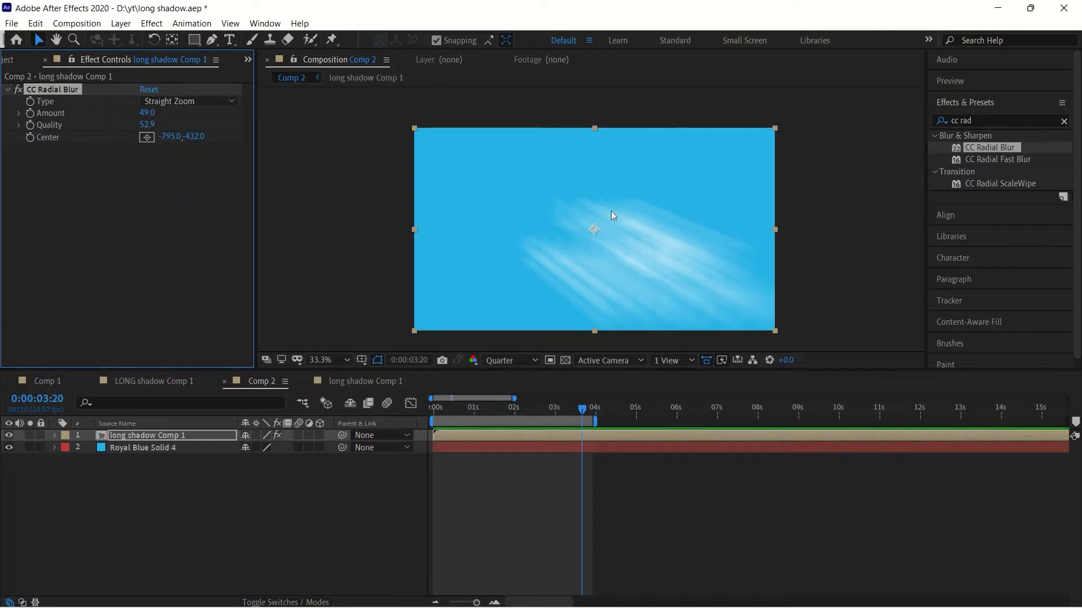
left_click(1064, 121)
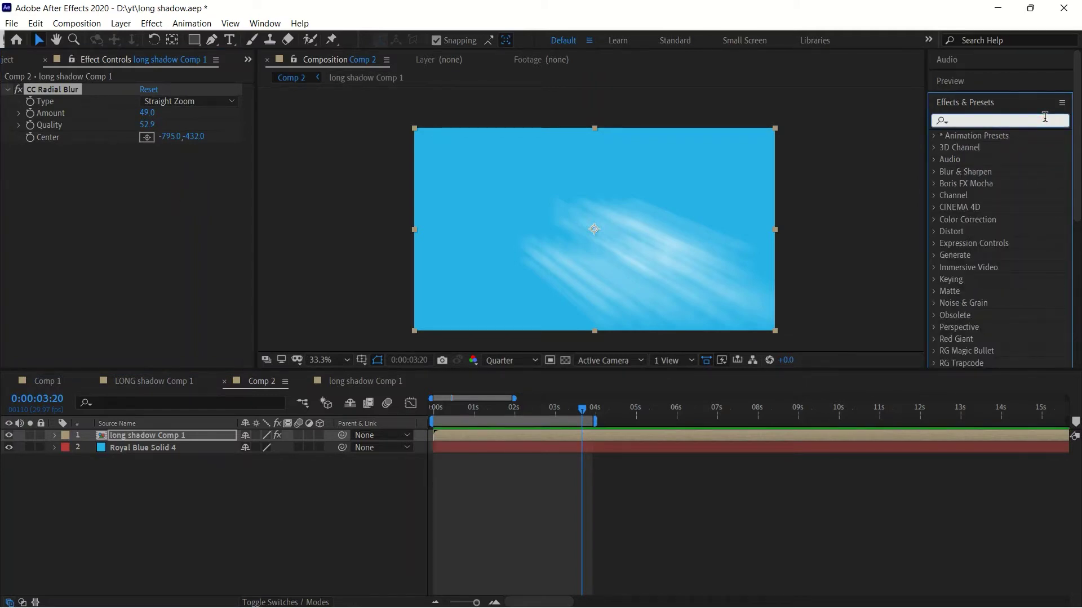
Step: Apply a Fill effect to the text precomp and set its colour to black
type("fill")
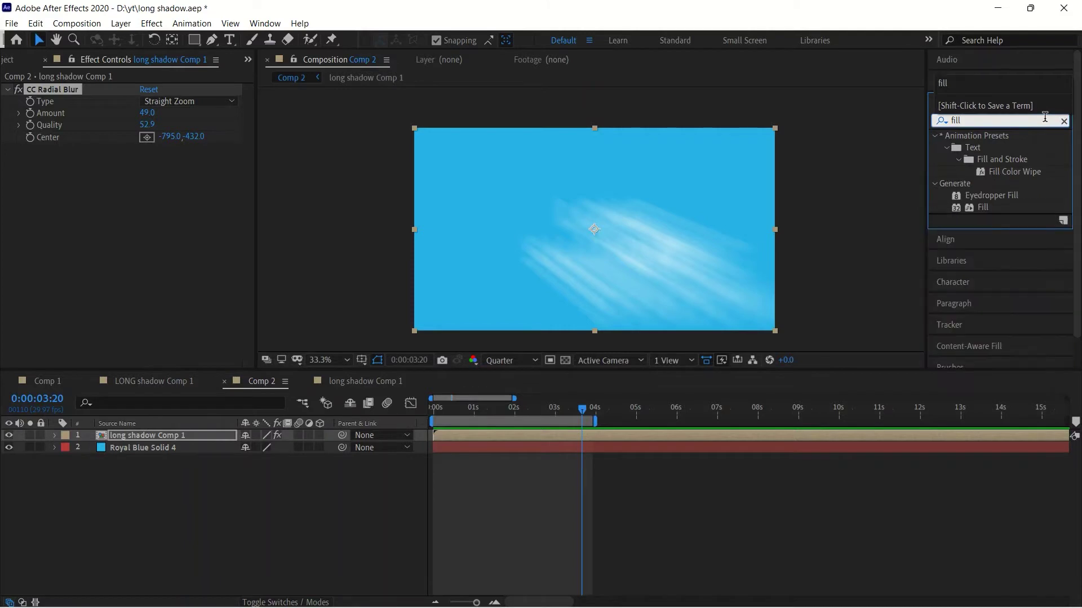
left_click(974, 210)
left_click_drag(990, 209, 190, 441)
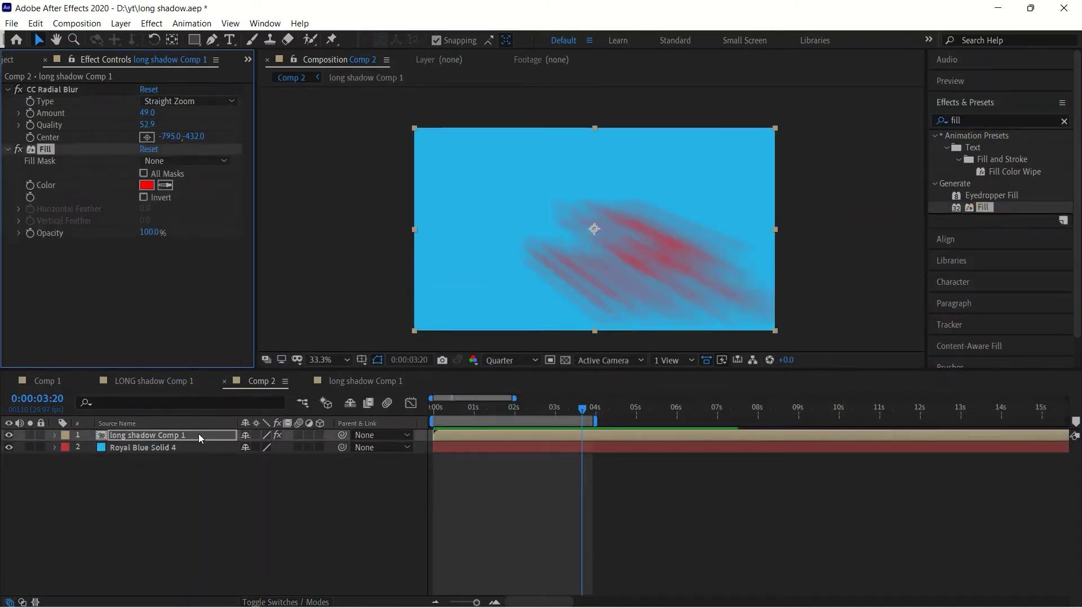
left_click(147, 186)
left_click_drag(691, 417, 648, 495)
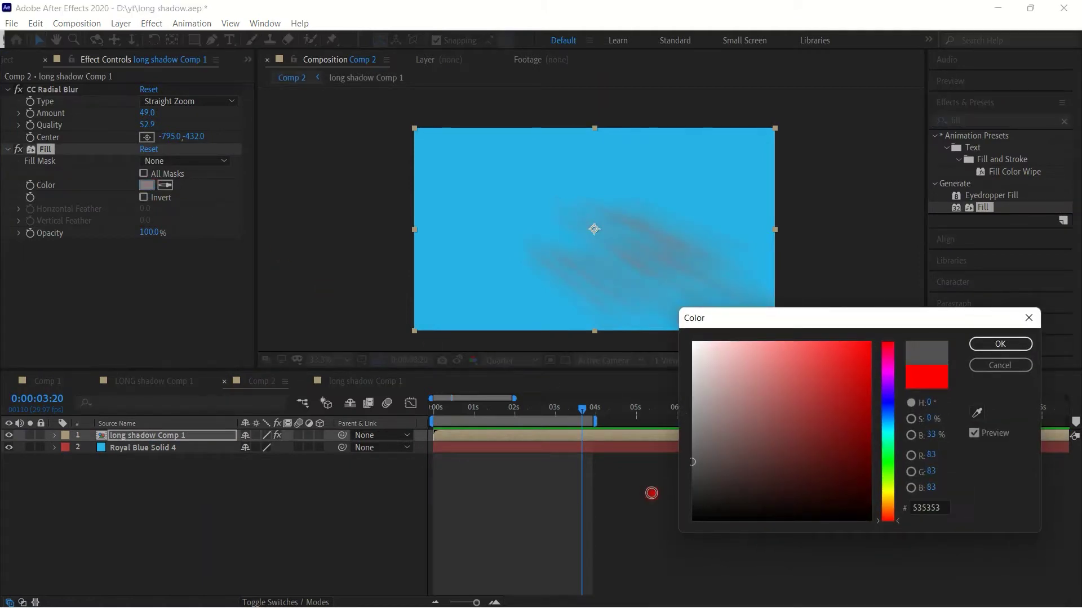
left_click(983, 348)
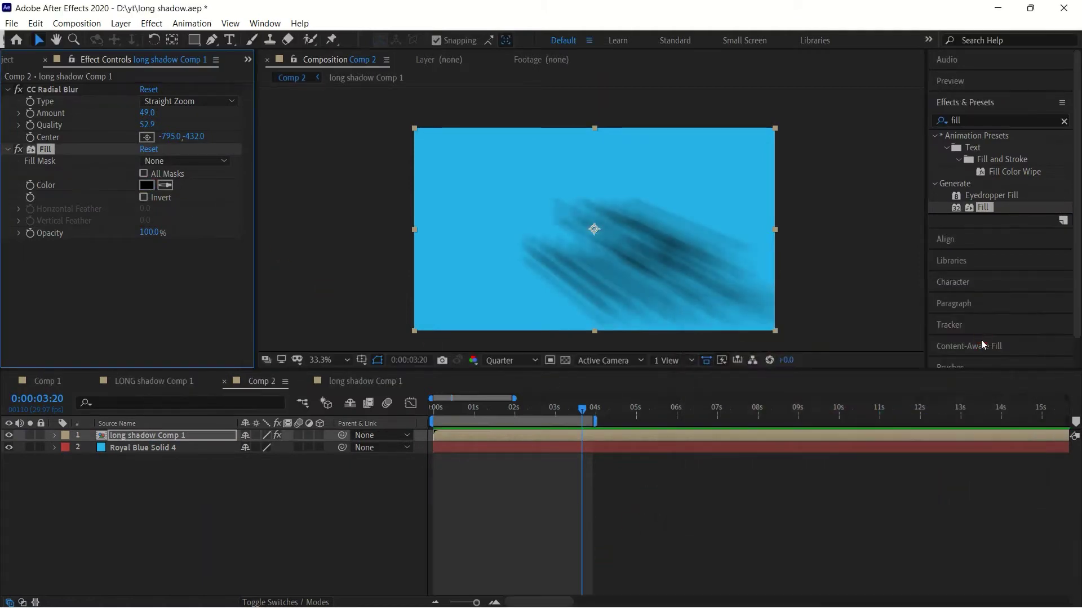
left_click(1064, 121)
left_click(1046, 120)
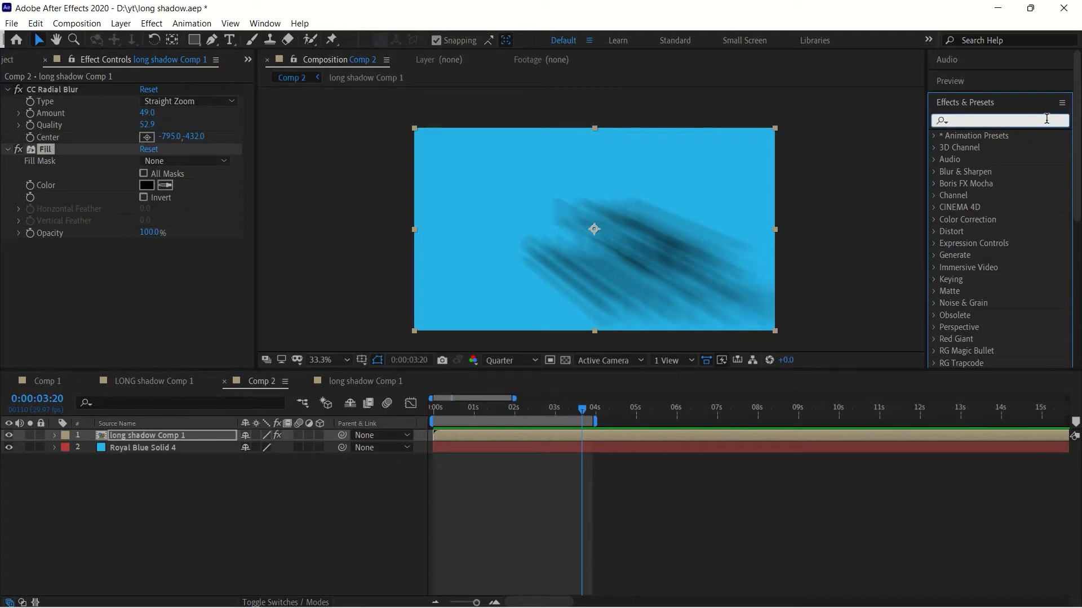
Step: Apply Levels (Individual Controls) to the text precomp with Channel set to Alpha
type("le")
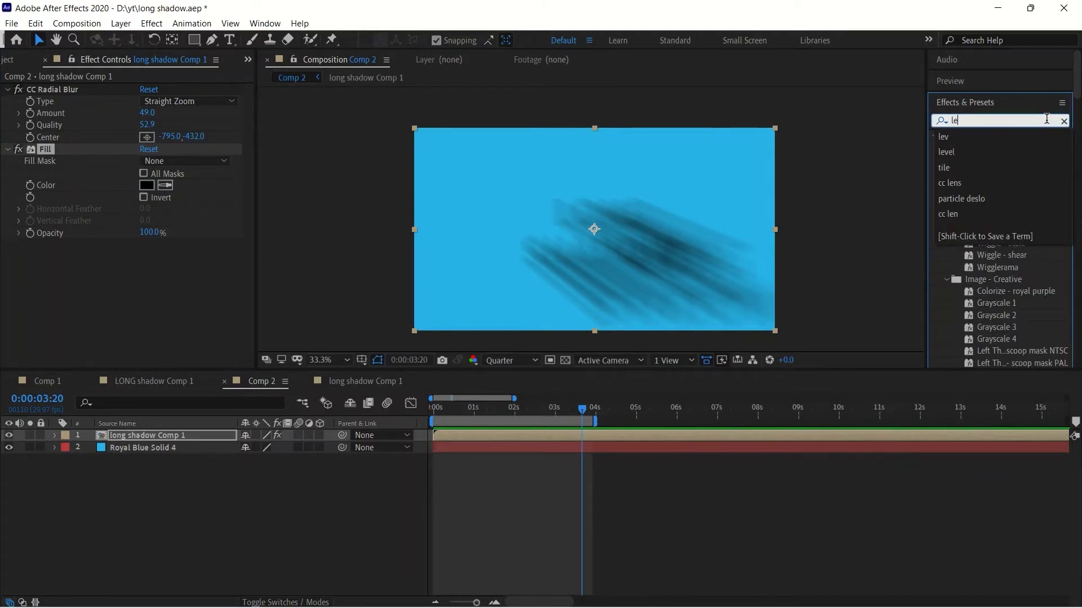
type("vel")
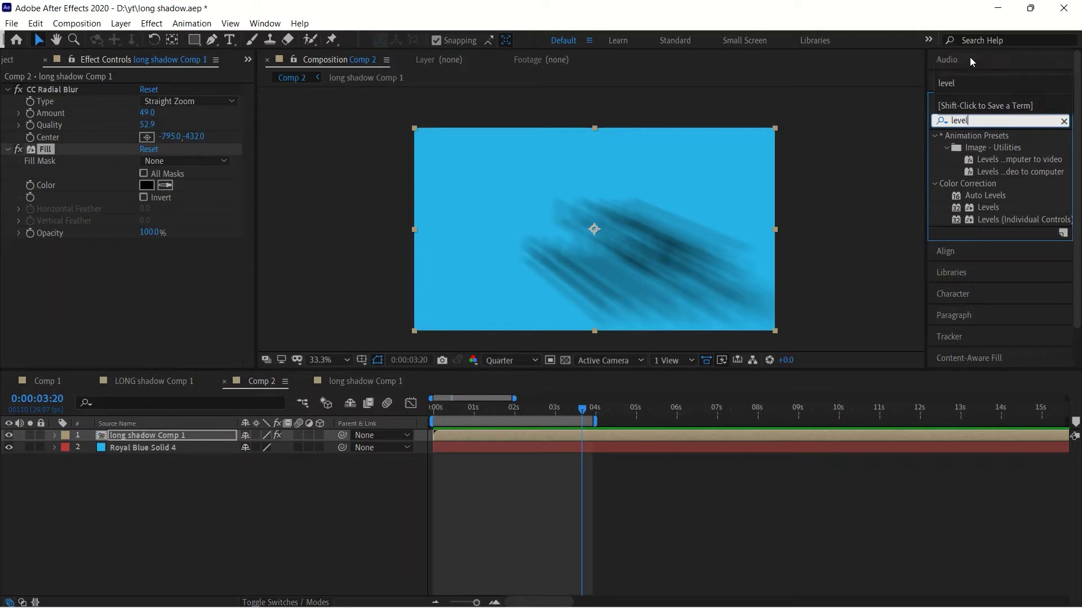
left_click(1024, 220)
left_click_drag(1024, 220, 188, 435)
left_click(169, 192)
left_click(175, 264)
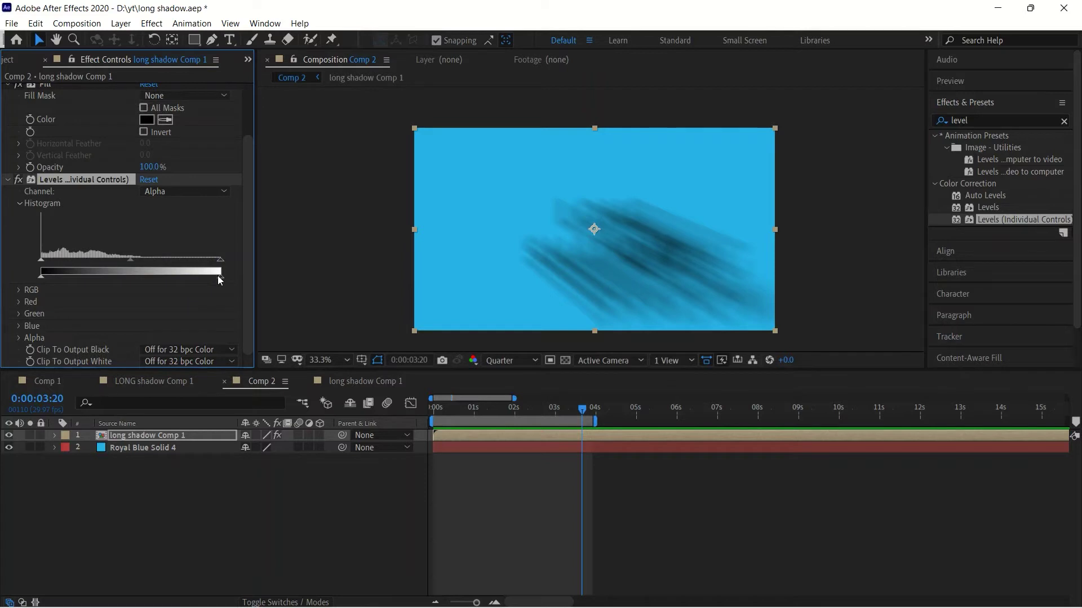
Step: Adjust alpha input and output white for a semi-transparent shadow, and raise Radial Blur Amount to 101
left_click_drag(220, 259, 59, 264)
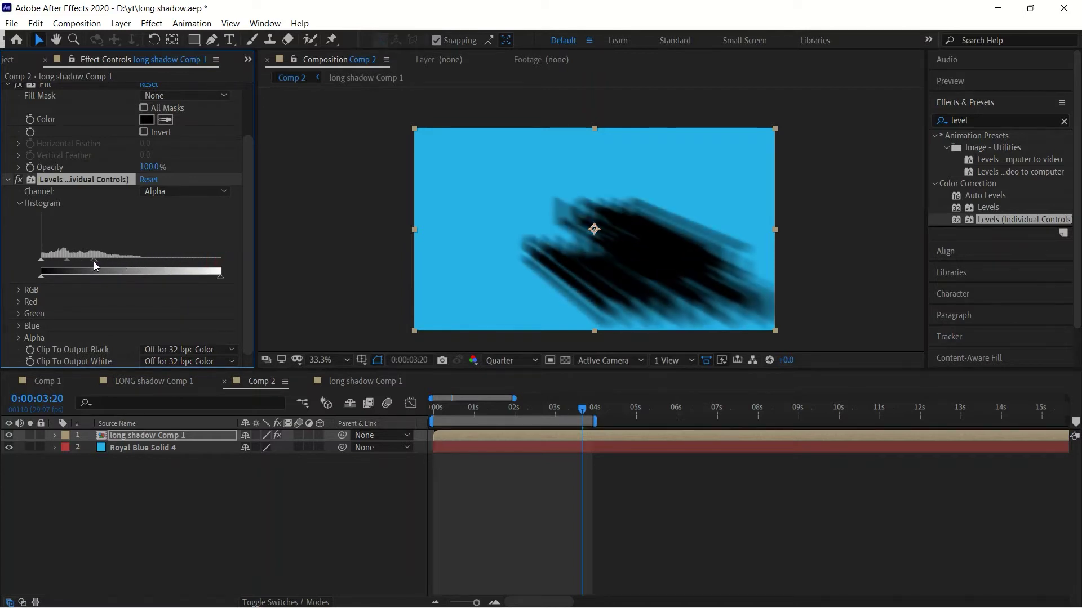
left_click_drag(56, 262, 46, 269)
left_click_drag(220, 275, 92, 282)
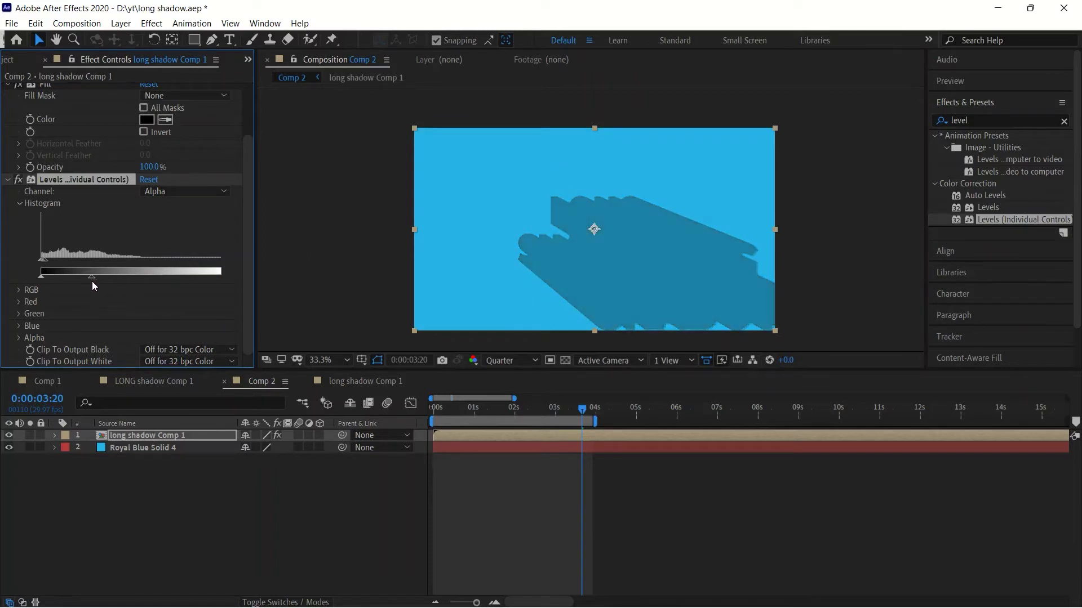
scroll(235, 218, "up", 3)
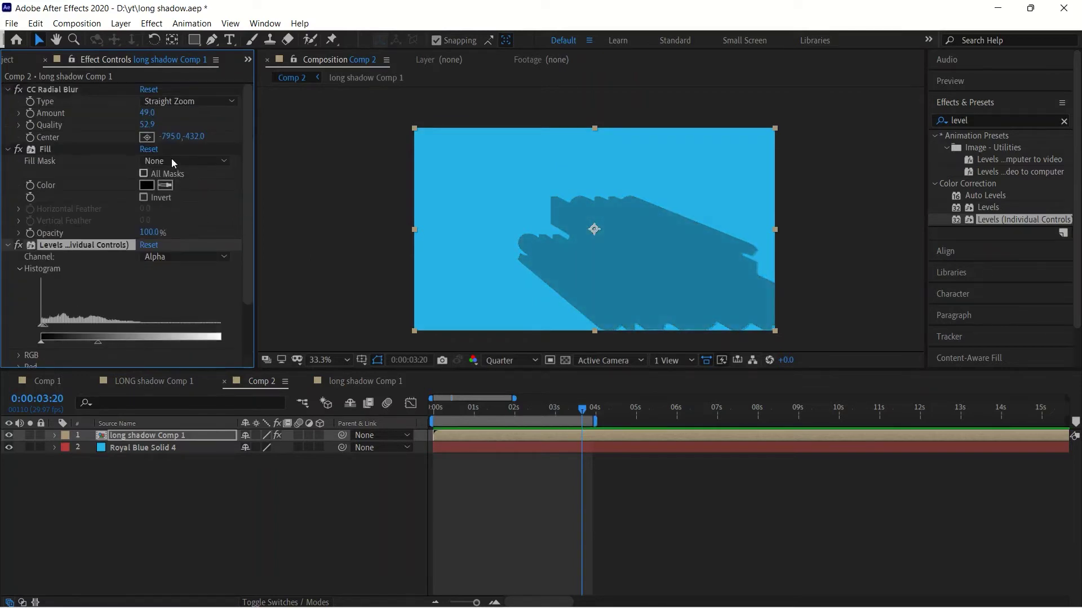
left_click_drag(142, 113, 181, 118)
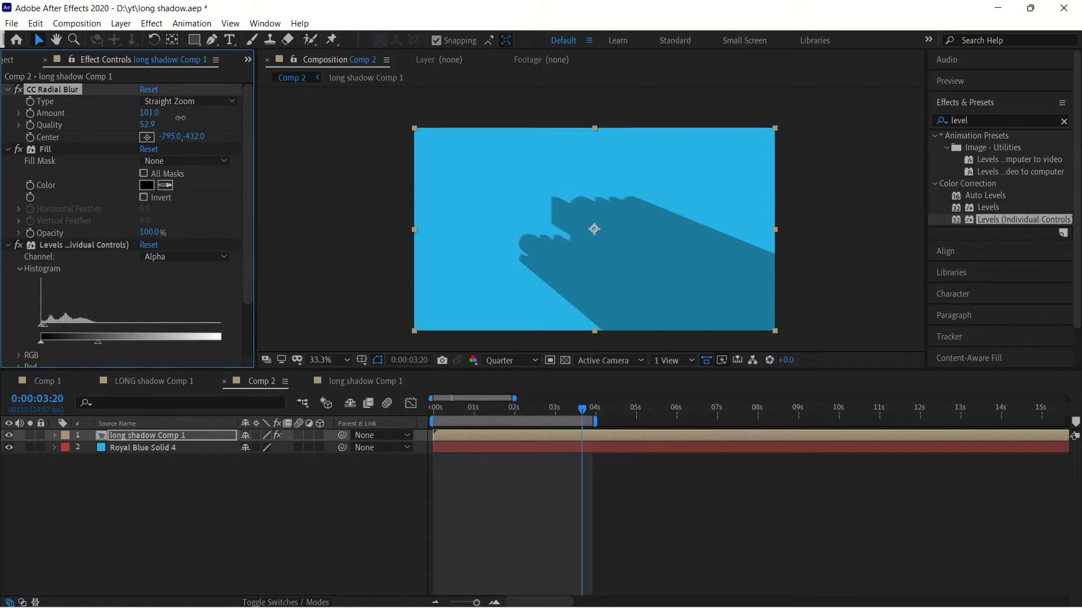
scroll(81, 284, "down", 2)
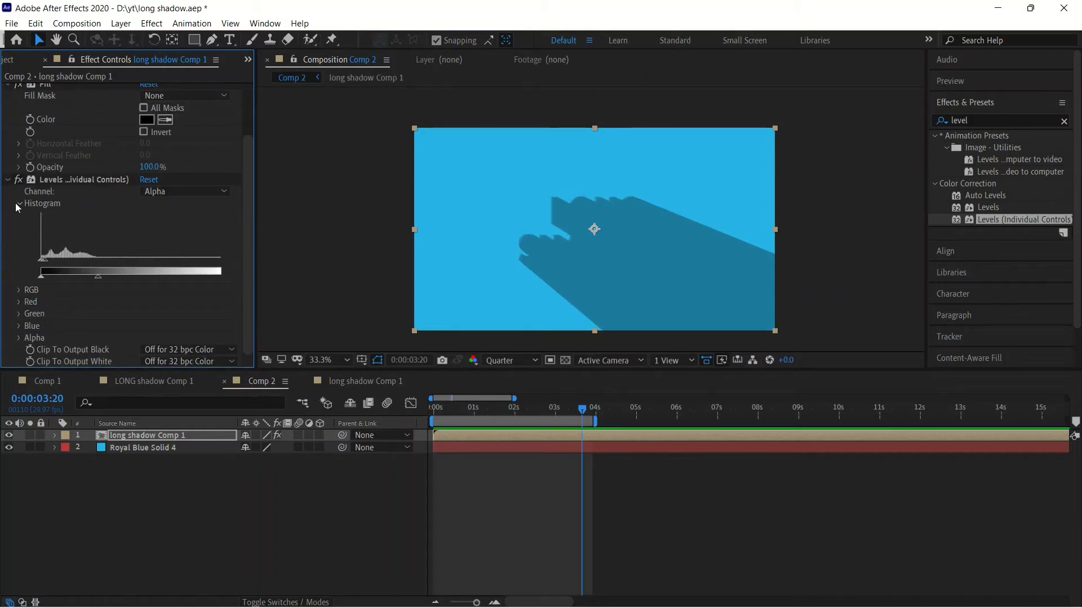
left_click(1062, 122)
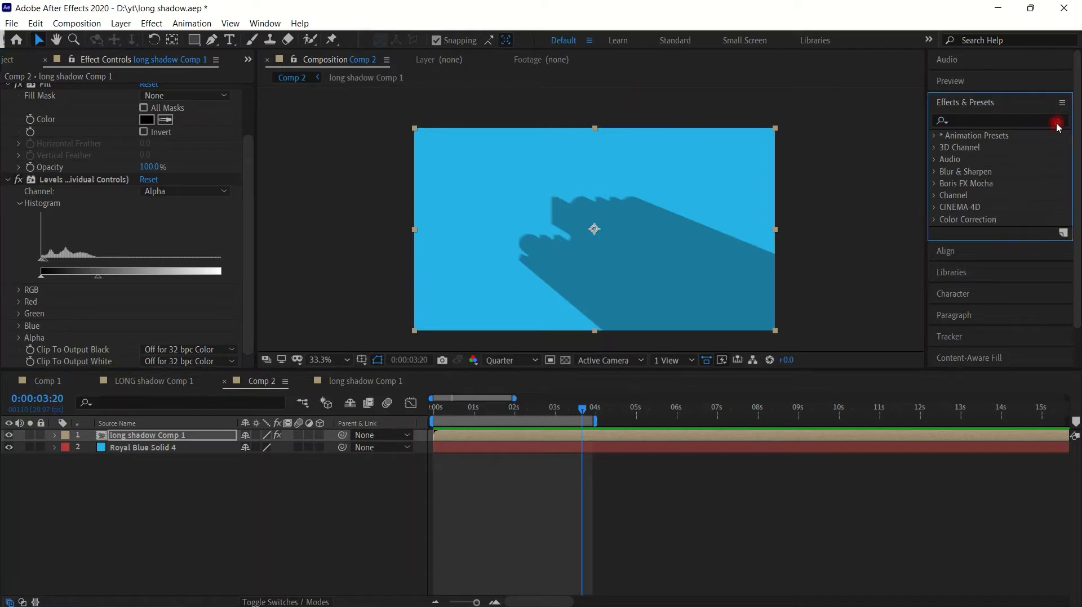
Step: Apply CC Composite to the text precomp and turn off RGB Only
type("cc")
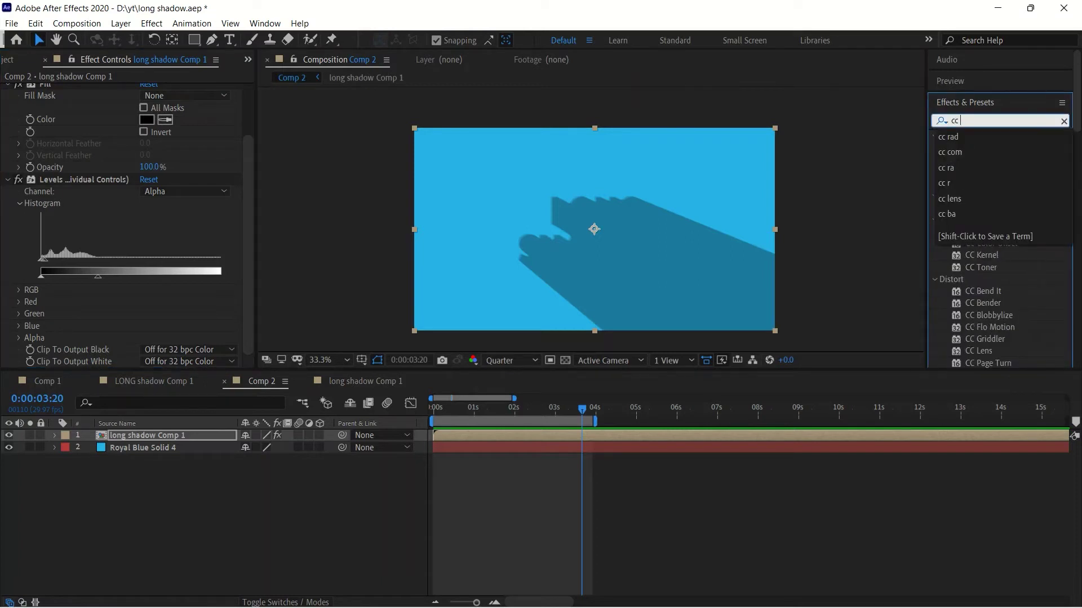
type(" com")
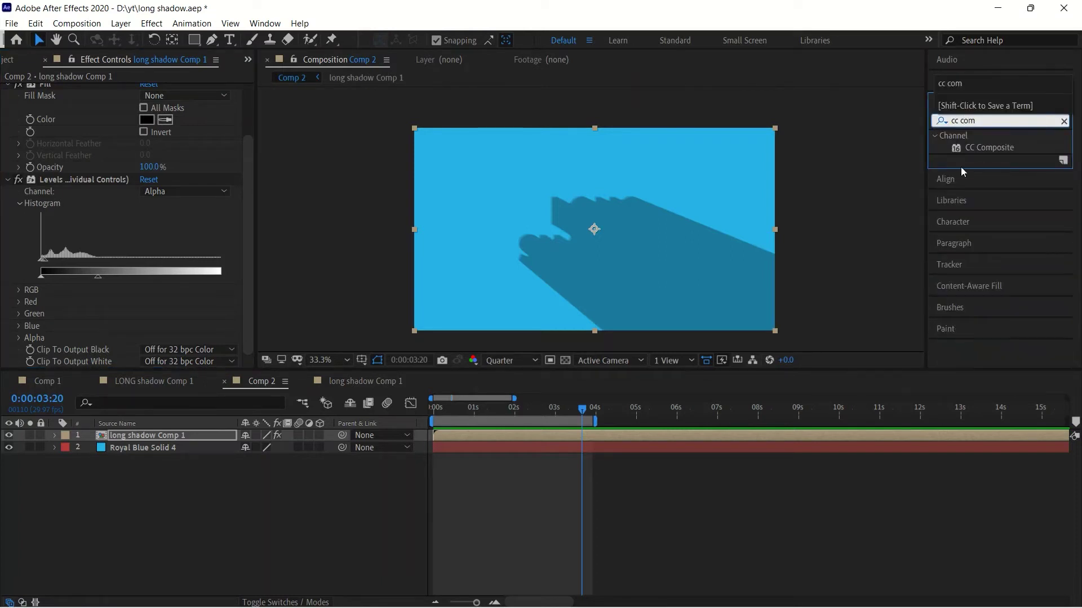
left_click(1003, 147)
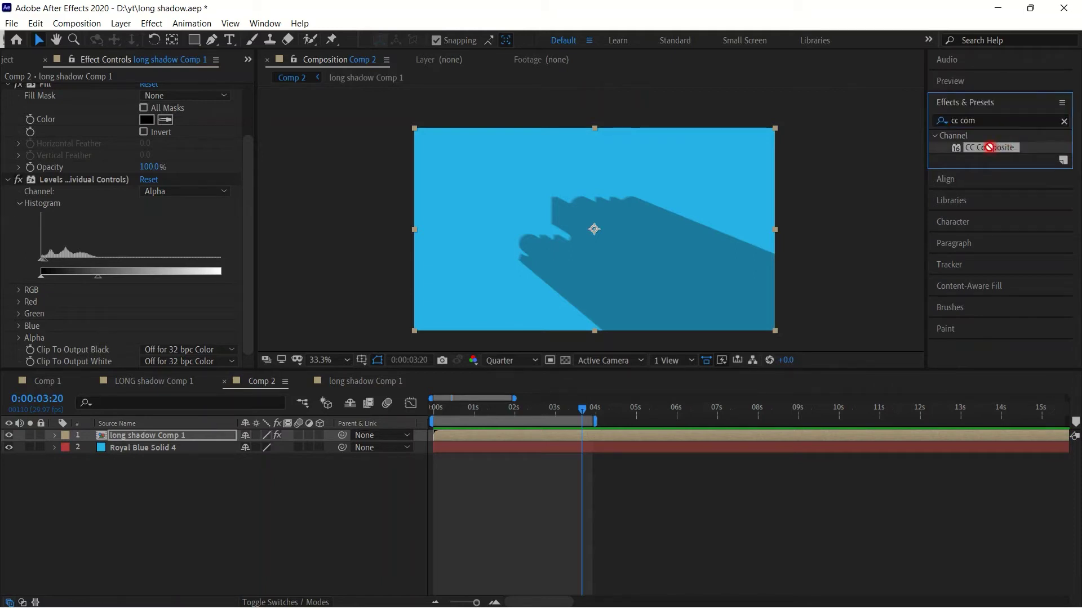
left_click_drag(1001, 145, 147, 439)
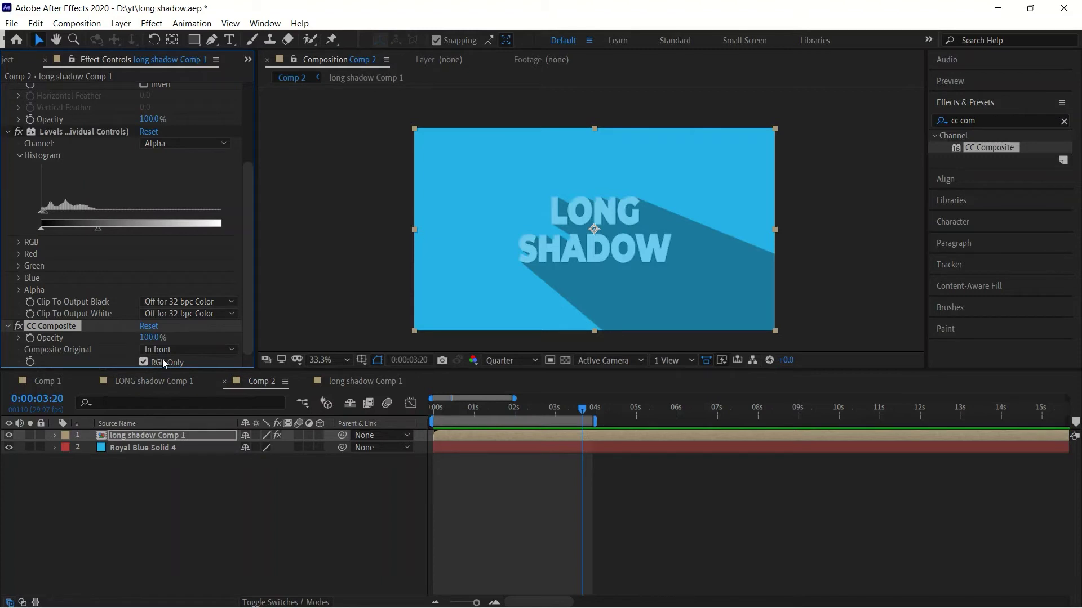
left_click(144, 362)
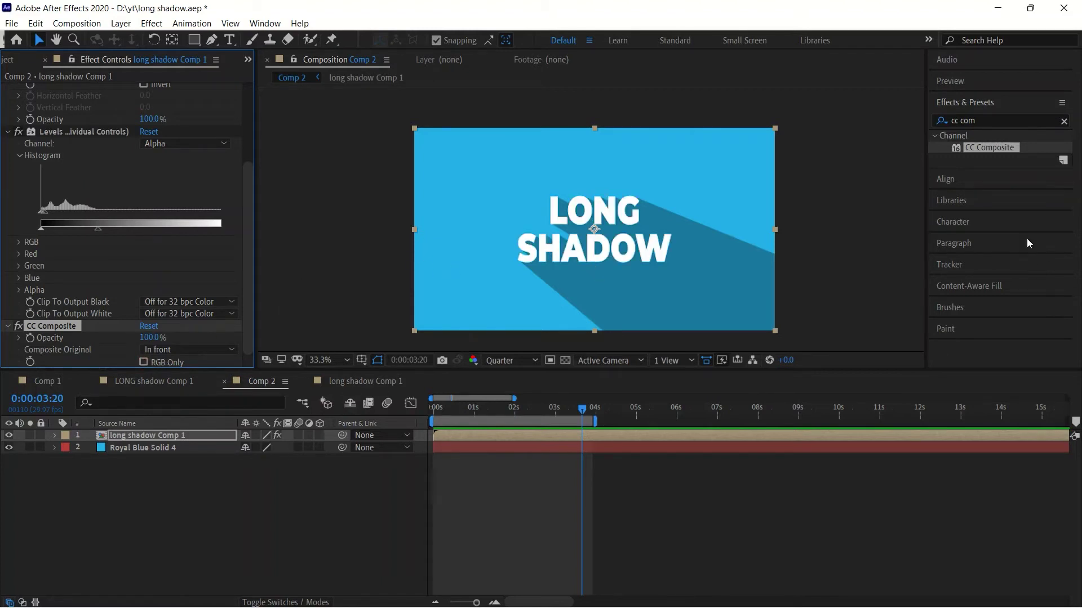
left_click(1063, 121)
Step: Apply the Linear Wipe effect to the shadow precomp layer
left_click(1055, 118)
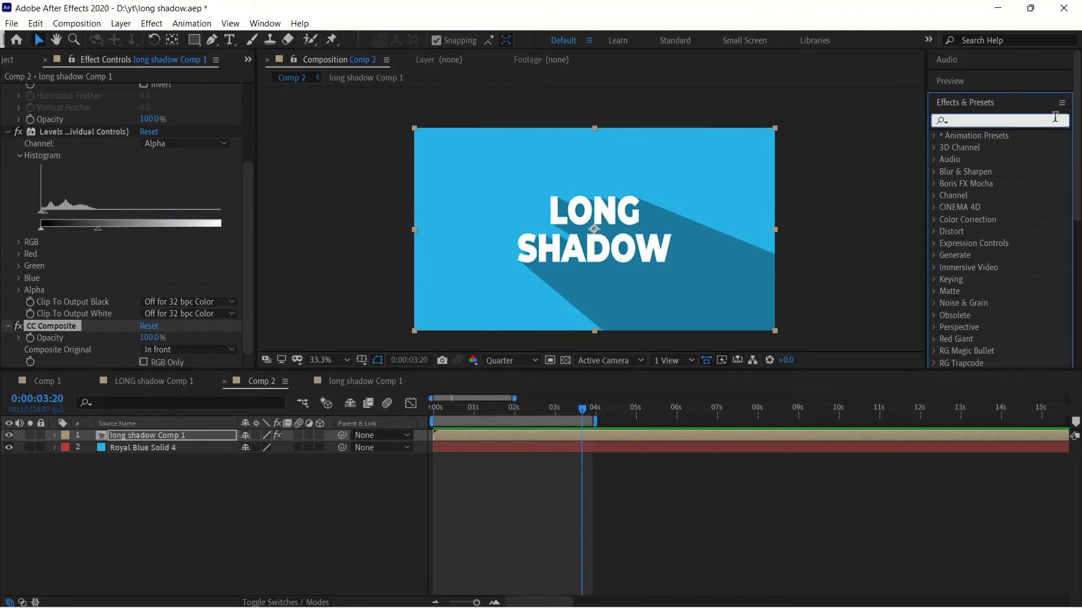
type("linear")
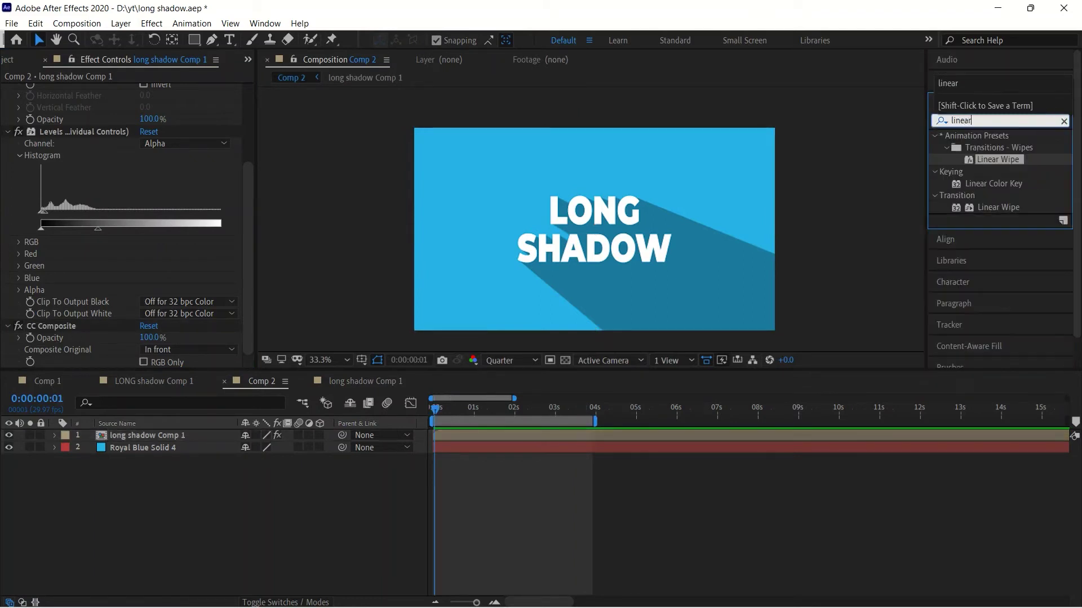
left_click_drag(998, 160, 444, 212)
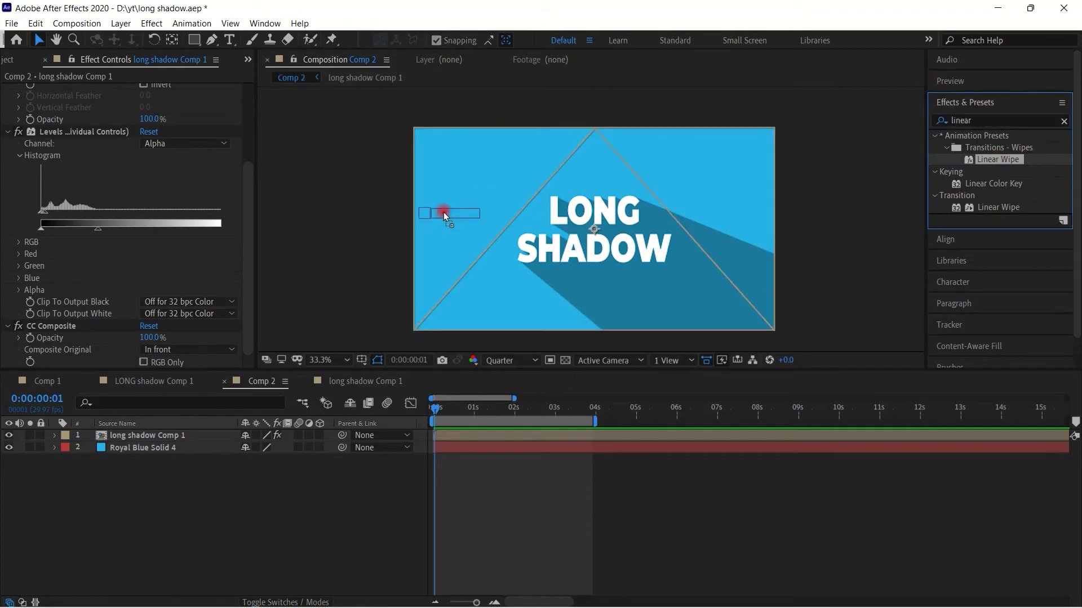
left_click_drag(118, 430, 117, 431)
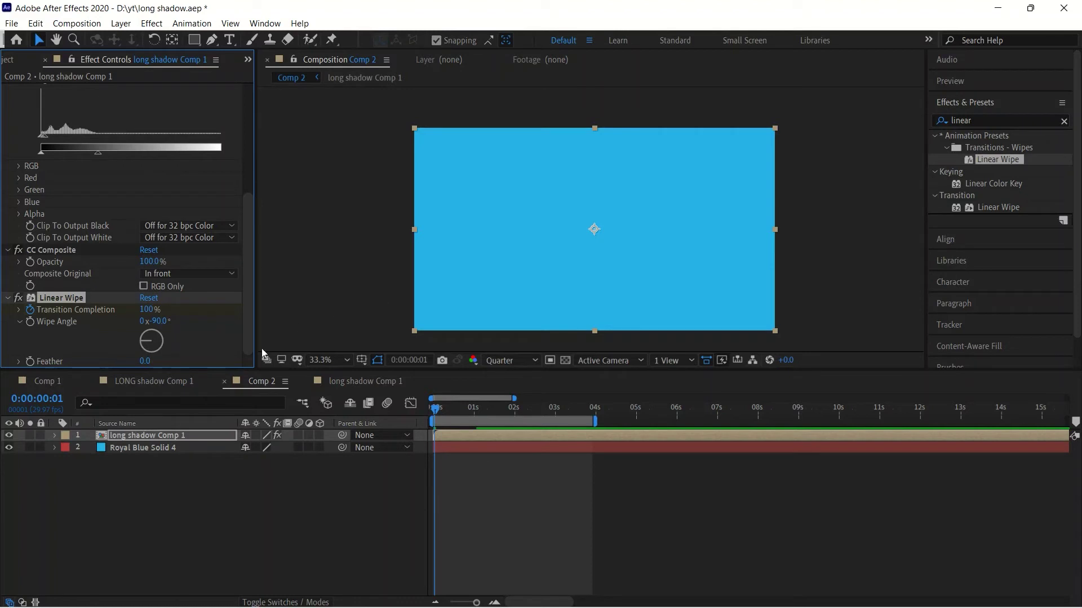
Step: Set Linear Wipe Transition Completion to 11% and Feather to about 496
left_click(99, 310)
left_click(147, 310)
type("0")
key("Return")
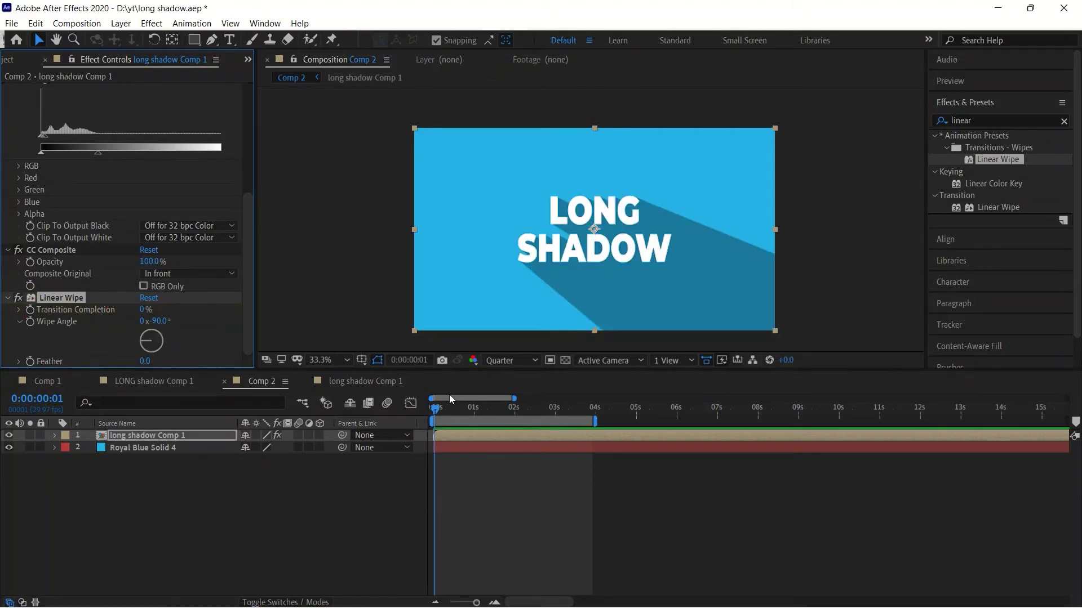
left_click_drag(144, 309, 208, 318)
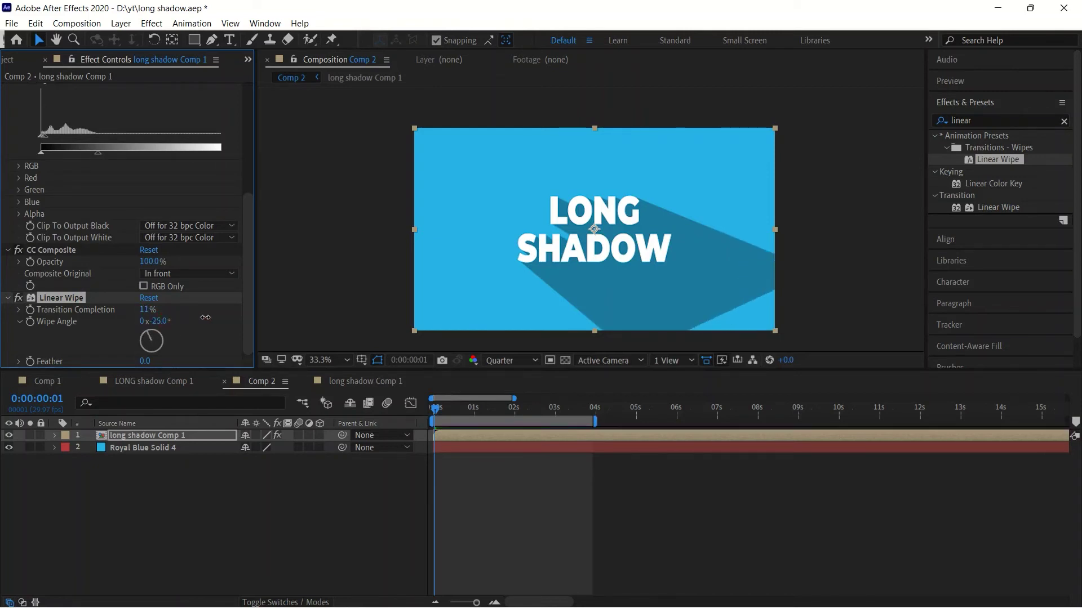
mouse_move(143, 361)
left_mouse_down()
mouse_move(262, 360)
mouse_move(3, 325)
left_mouse_up()
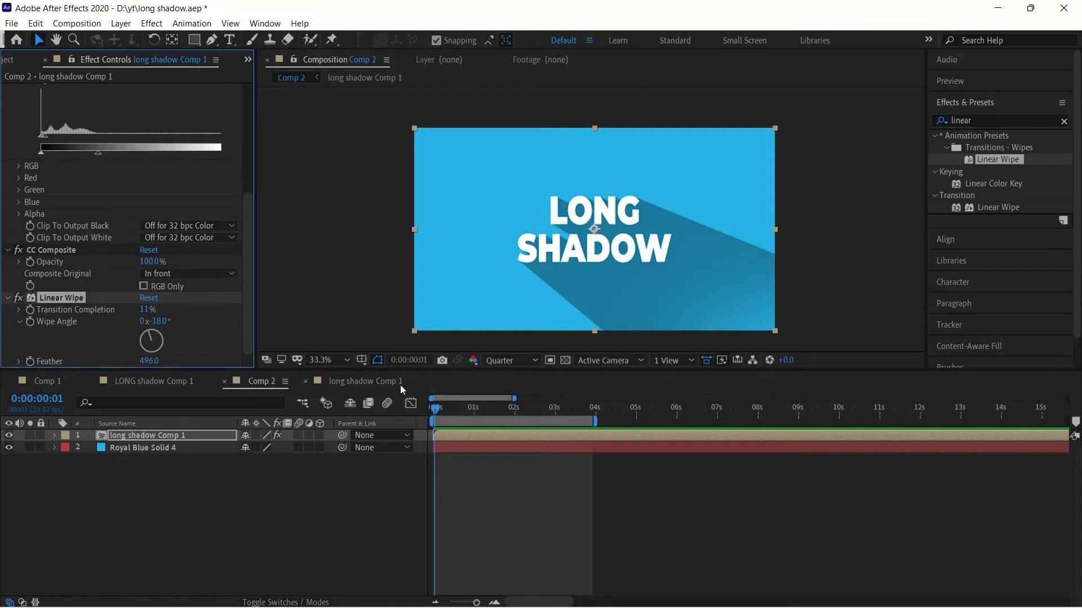
left_click(92, 503)
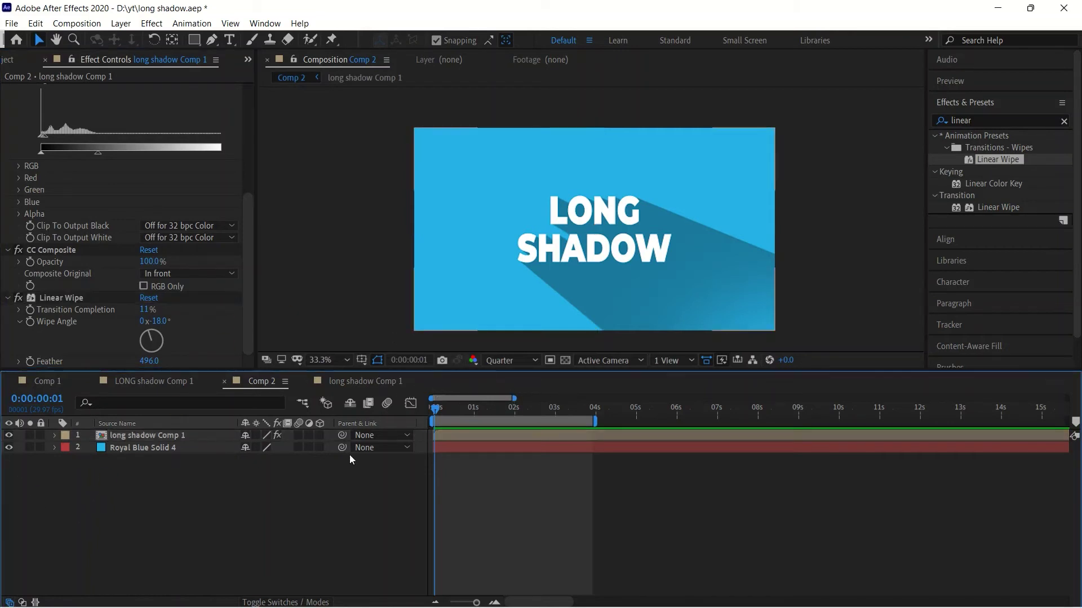
Step: In long shadow Comp 1, add an Opacity text animator at 0% and expand its Range Selector 1
left_click(357, 383)
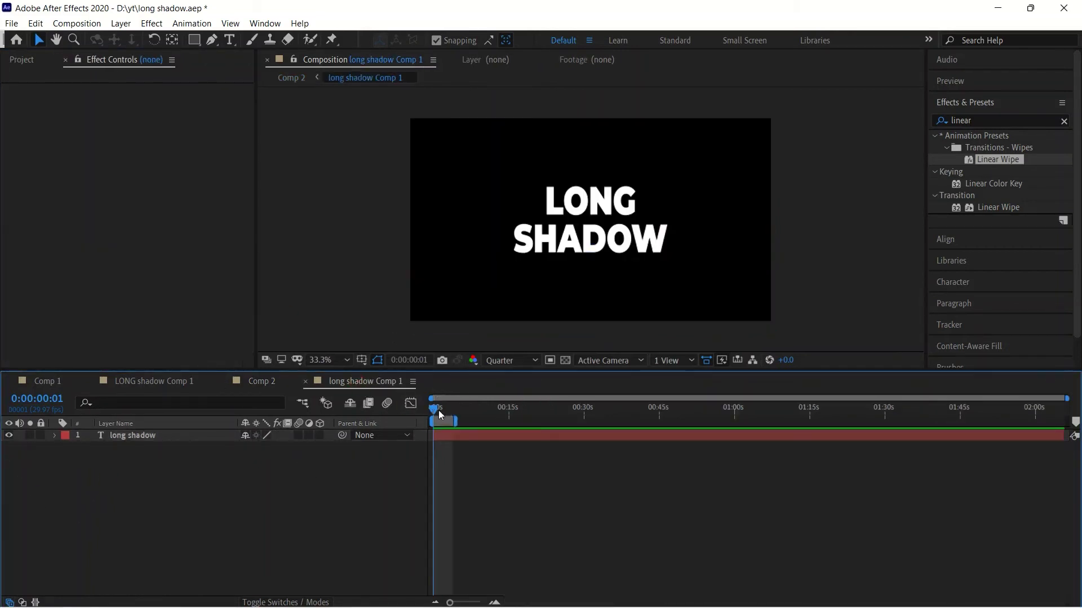
left_click(58, 437)
left_click(53, 436)
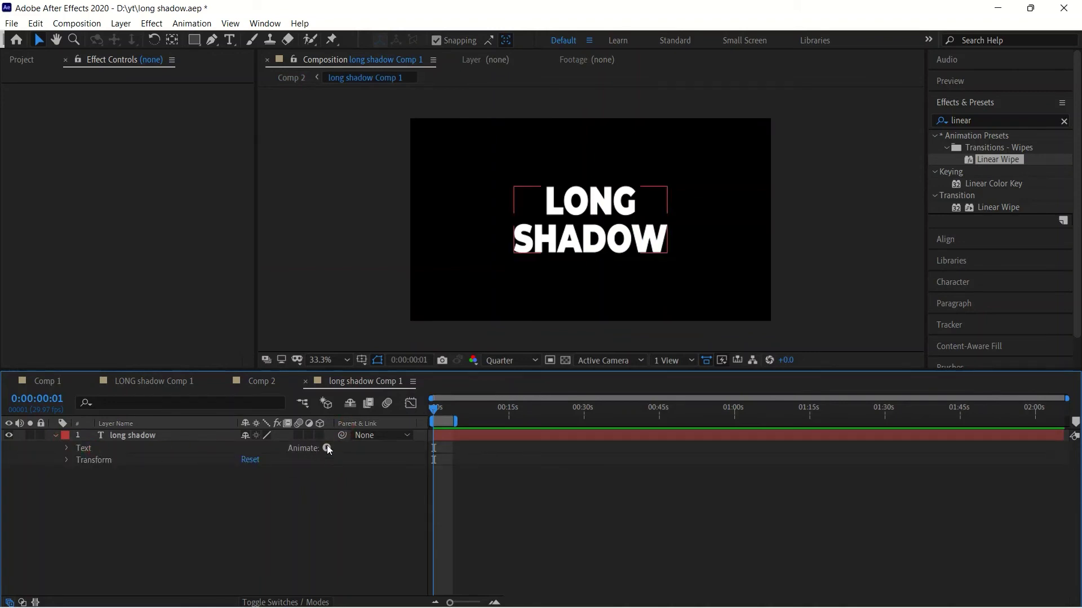
left_click(328, 449)
left_click(381, 262)
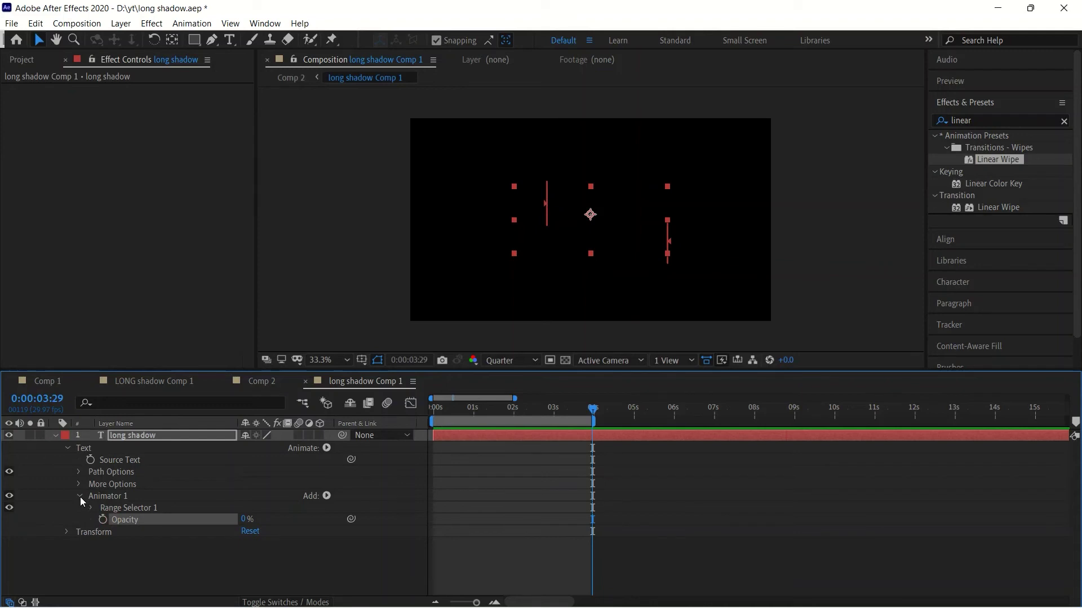
left_click(80, 496)
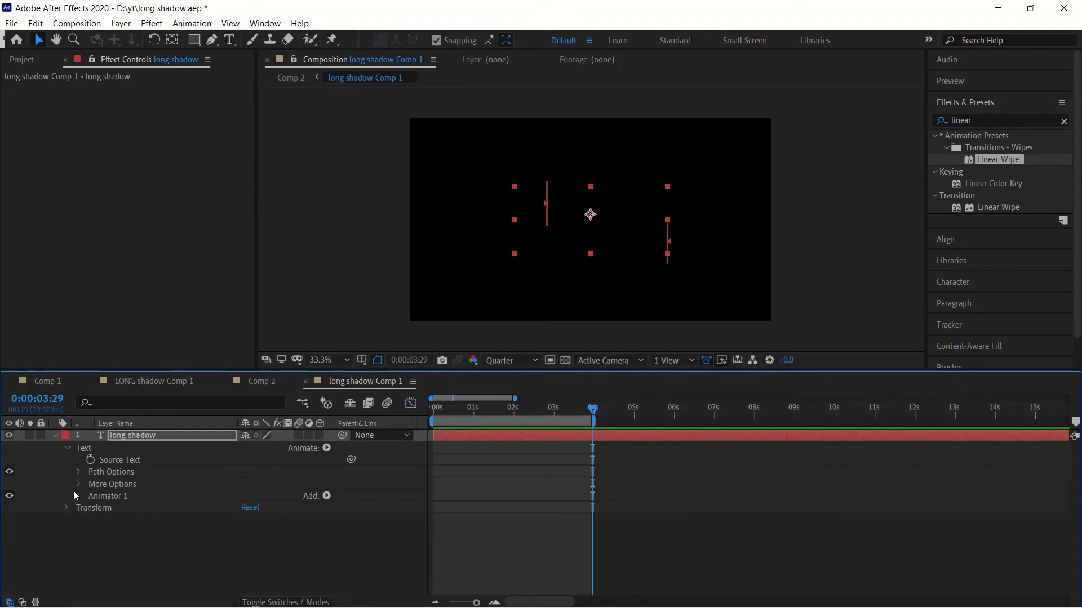
left_click(78, 496)
left_click(89, 507)
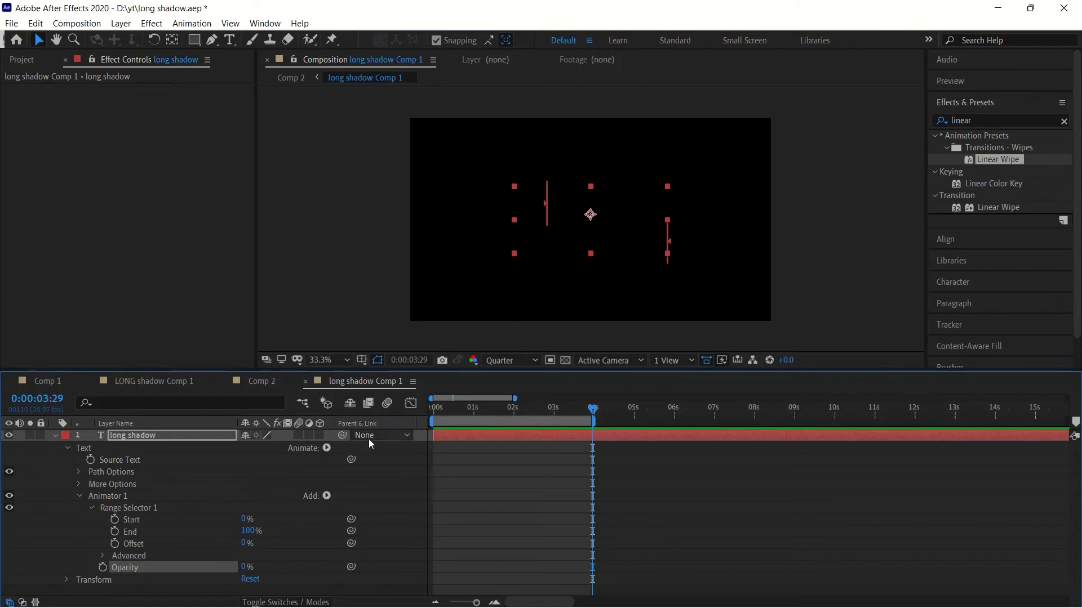
left_click(429, 415)
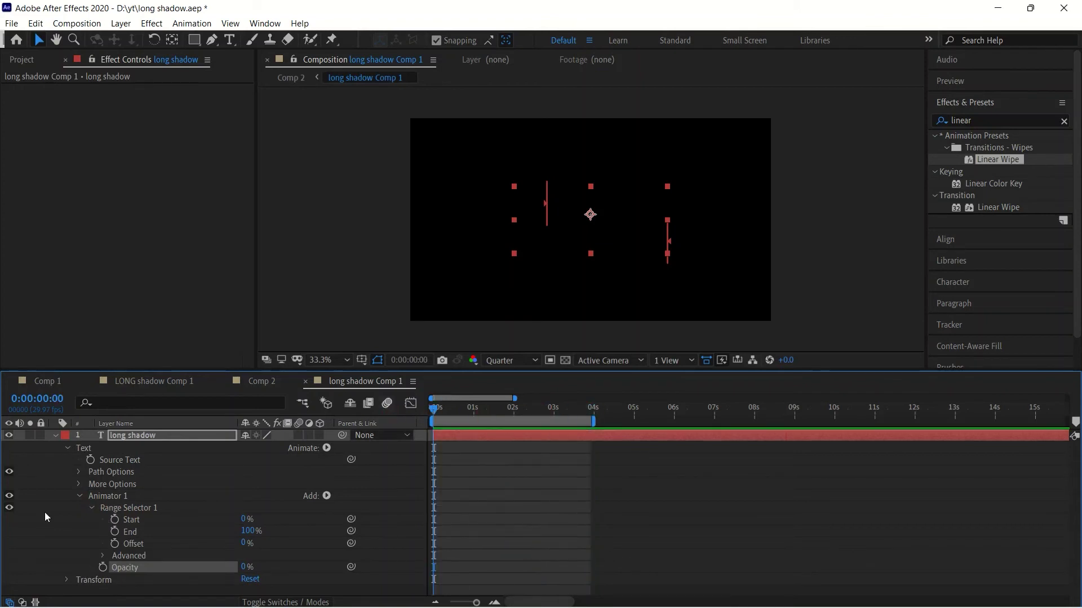
Step: Keyframe Range Selector Start from 0% at 0s to 100% near 4s, with Easy Ease
left_click(115, 519)
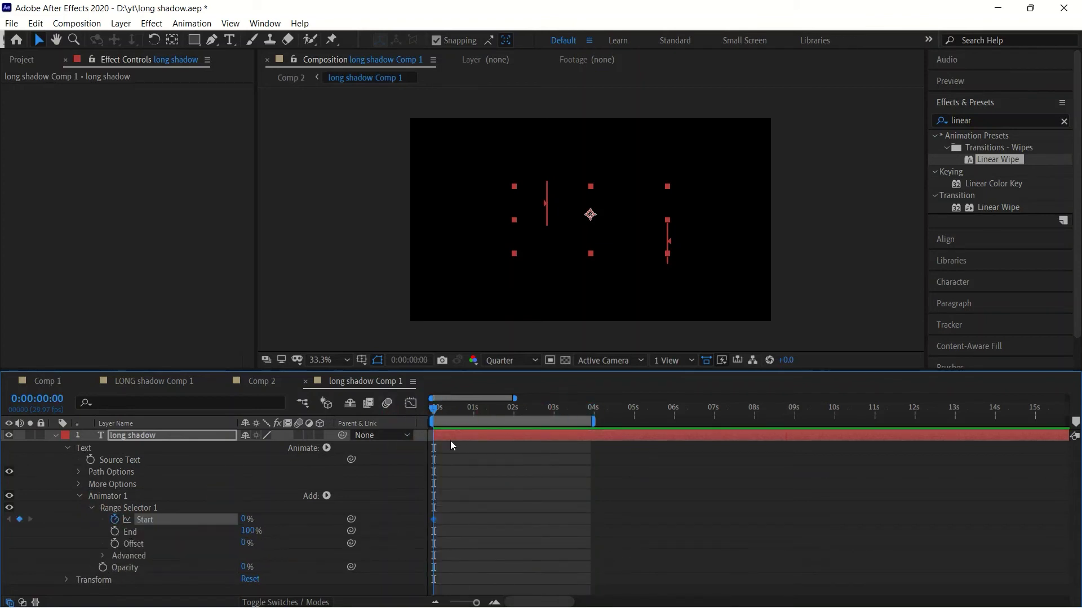
left_click_drag(437, 409, 595, 433)
left_click_drag(247, 519, 547, 532)
mouse_move(630, 515)
left_mouse_down()
mouse_move(405, 486)
mouse_move(419, 499)
left_mouse_up()
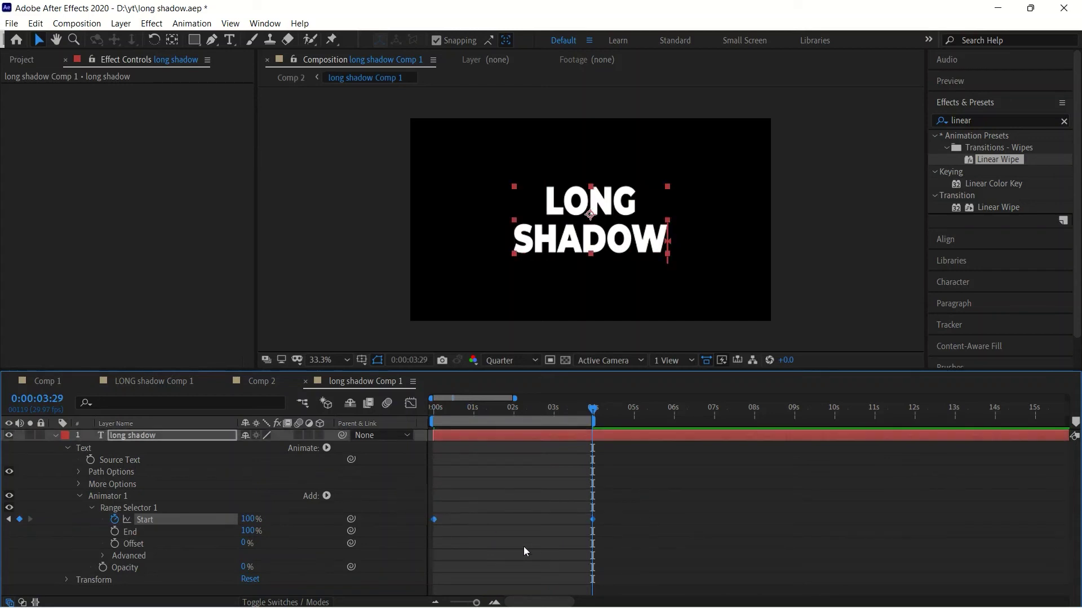
key("F9")
Step: Check the Start speed curve in the Graph Editor, preview the reveal, and return to Comp 2
left_click(411, 404)
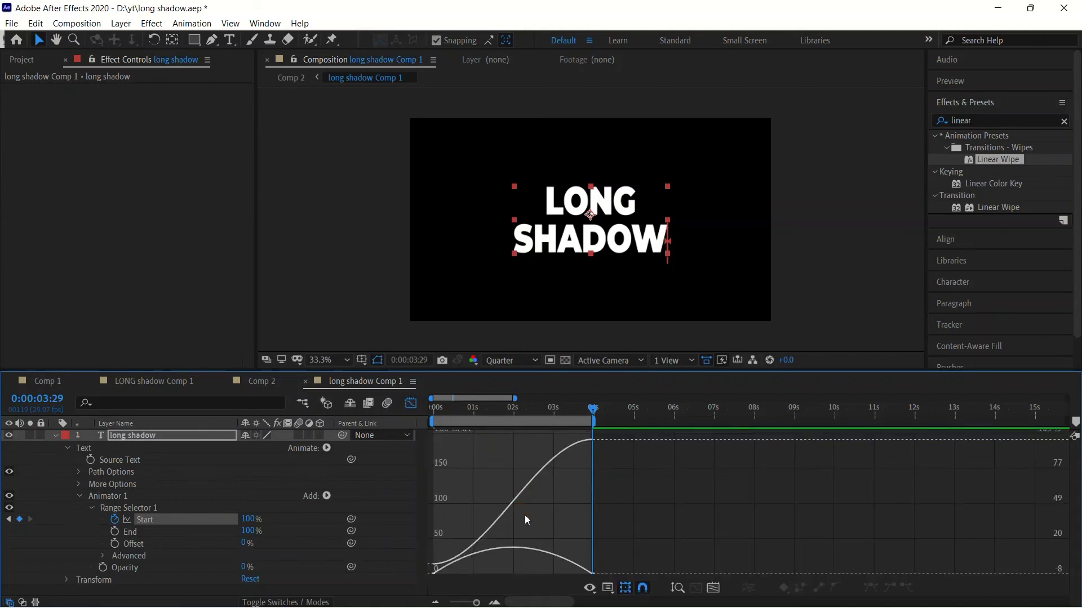
left_click(412, 404)
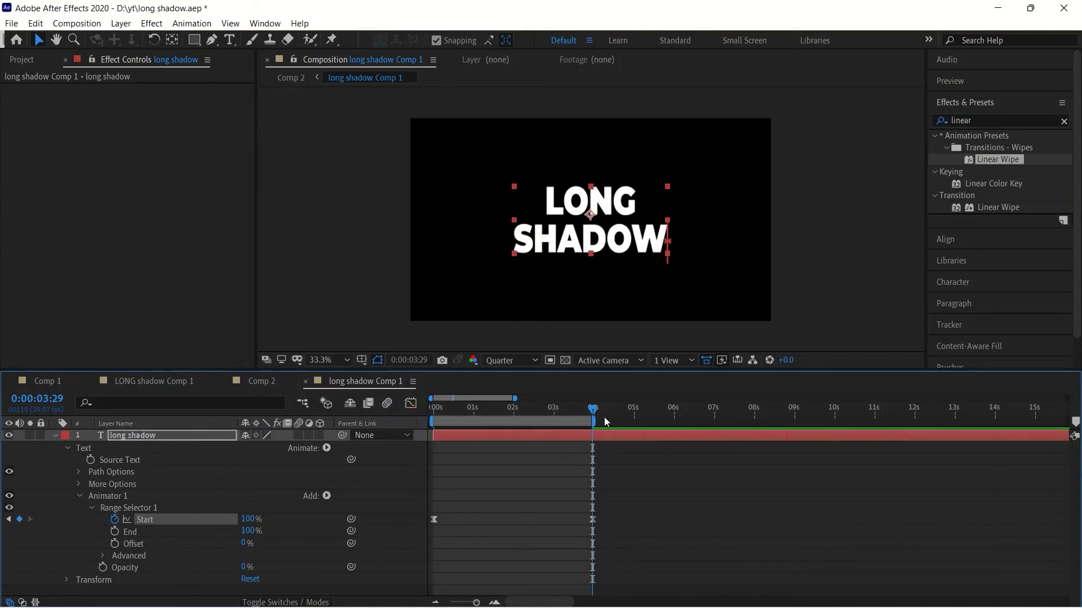
left_click_drag(591, 407, 433, 408)
key("space")
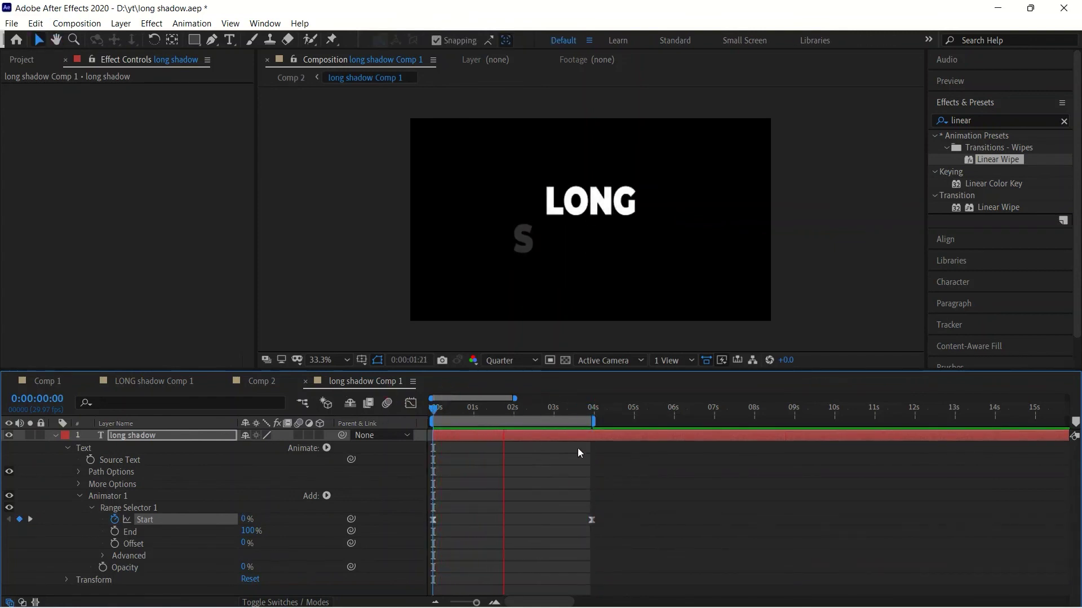
key("space")
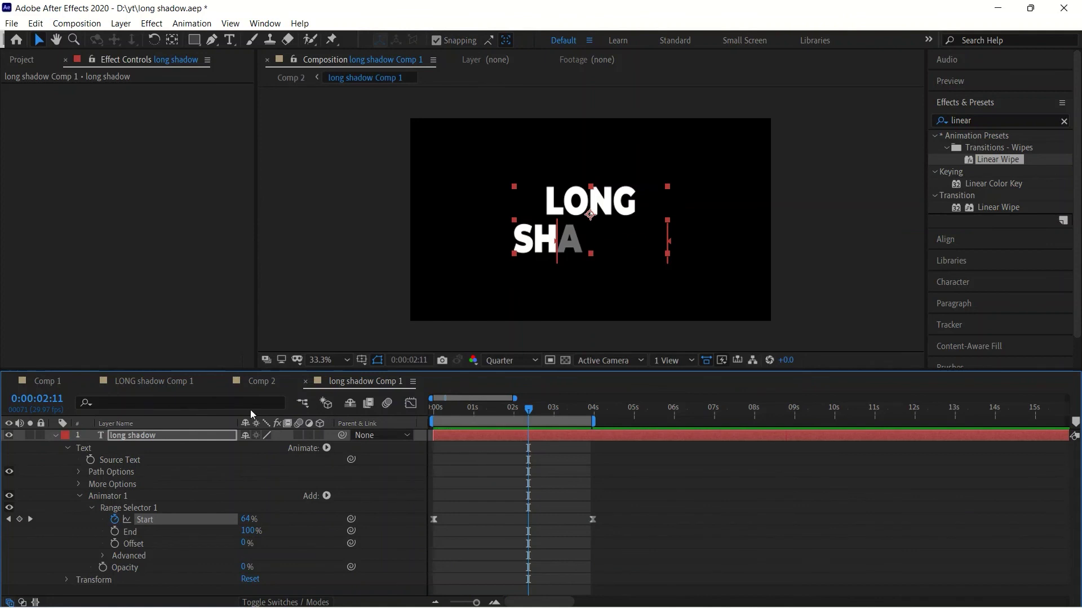
left_click(259, 384)
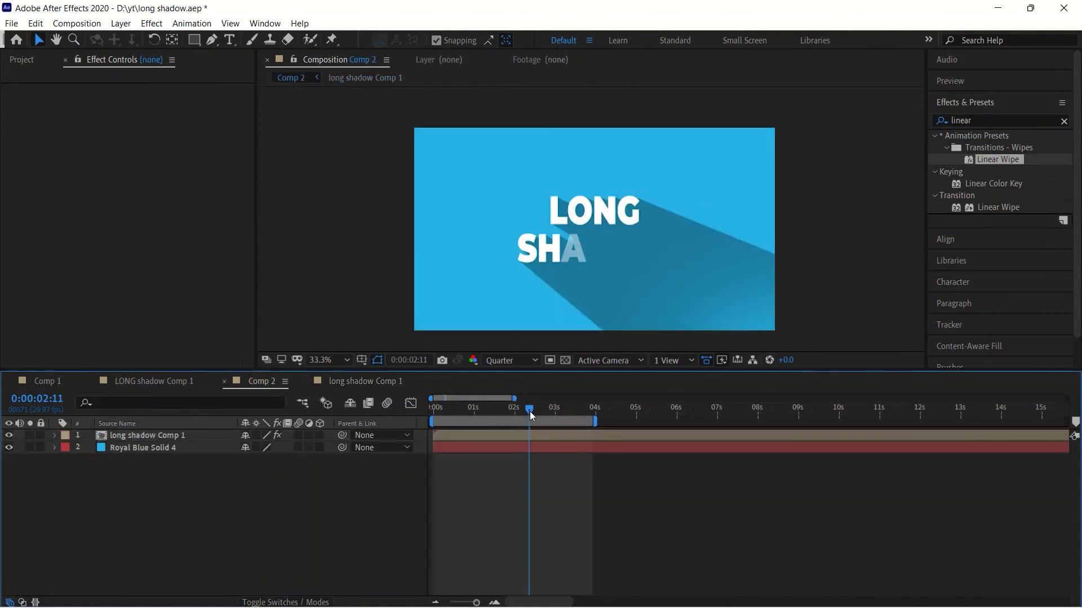
left_click_drag(529, 411, 400, 408)
key("space")
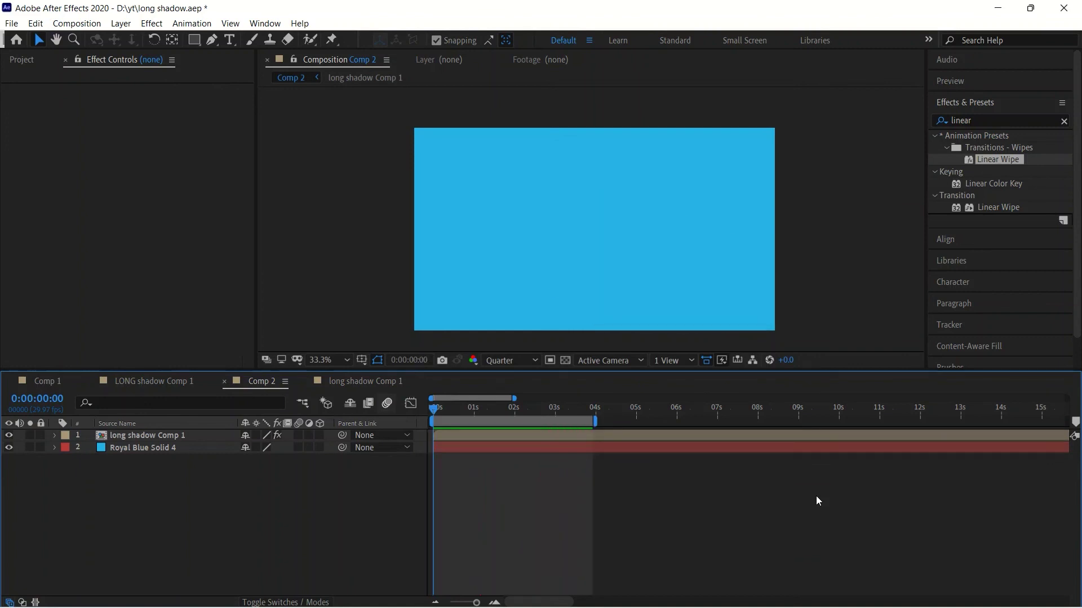
key("space")
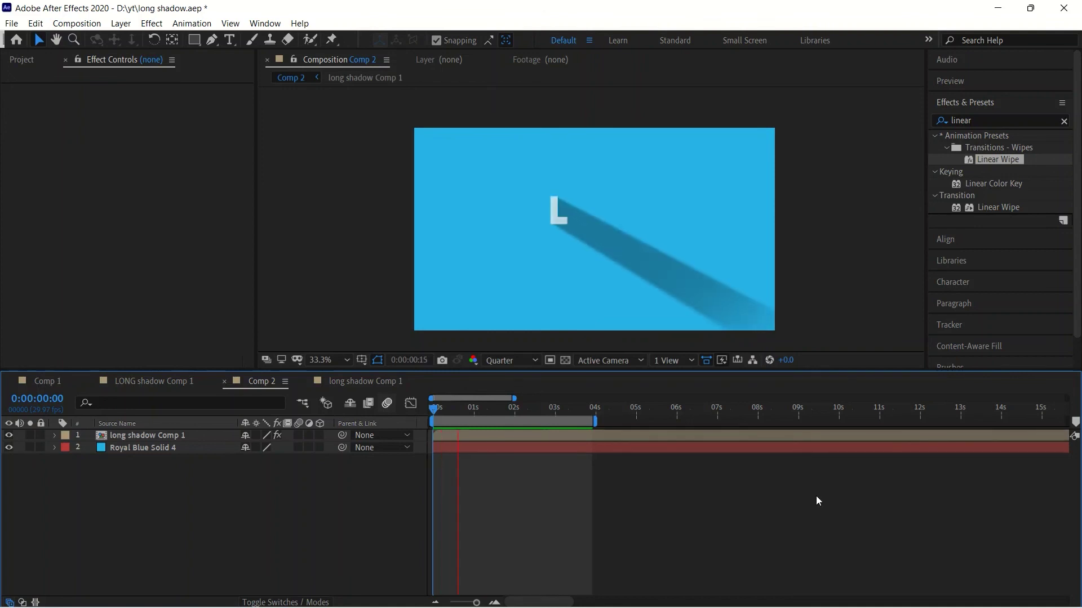